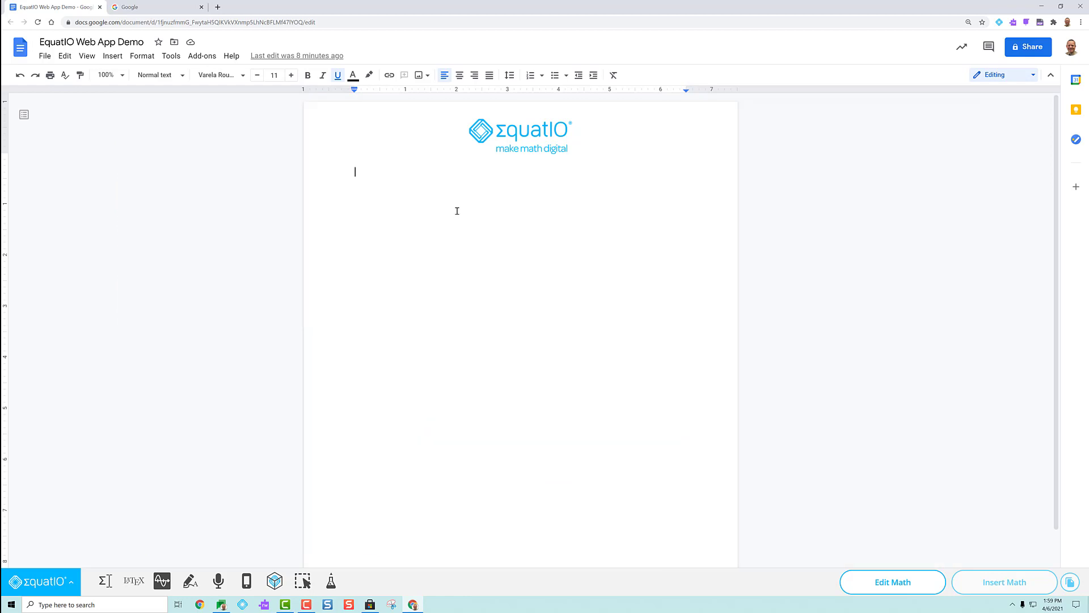
# - Launch Try EquatIO Mathspace from the EquatIO menu, then load equatio.texthelp.com in another tab
pyautogui.click(42, 581)
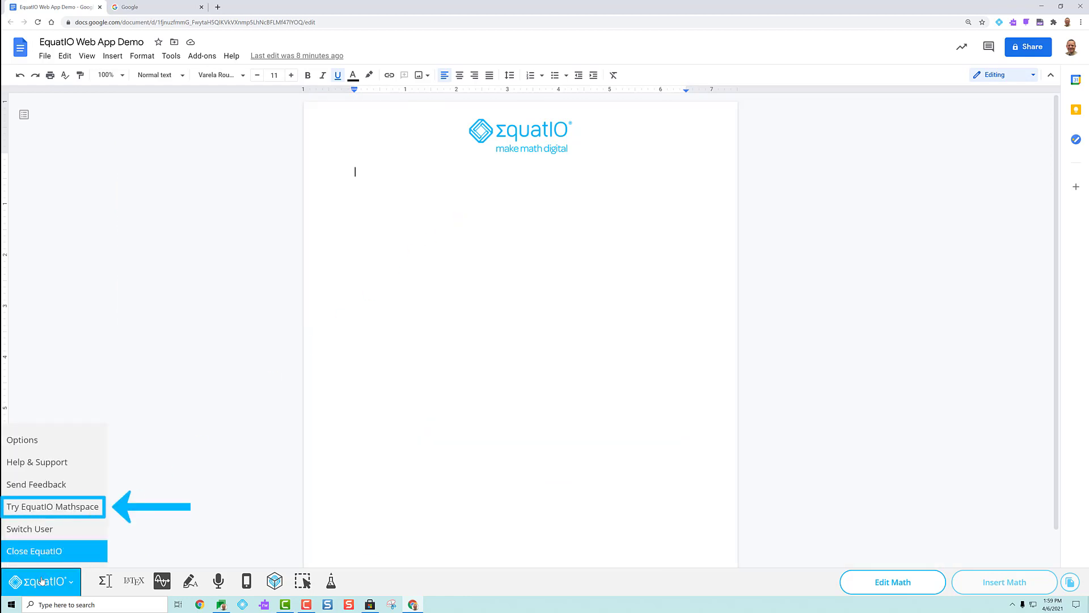
pyautogui.click(62, 511)
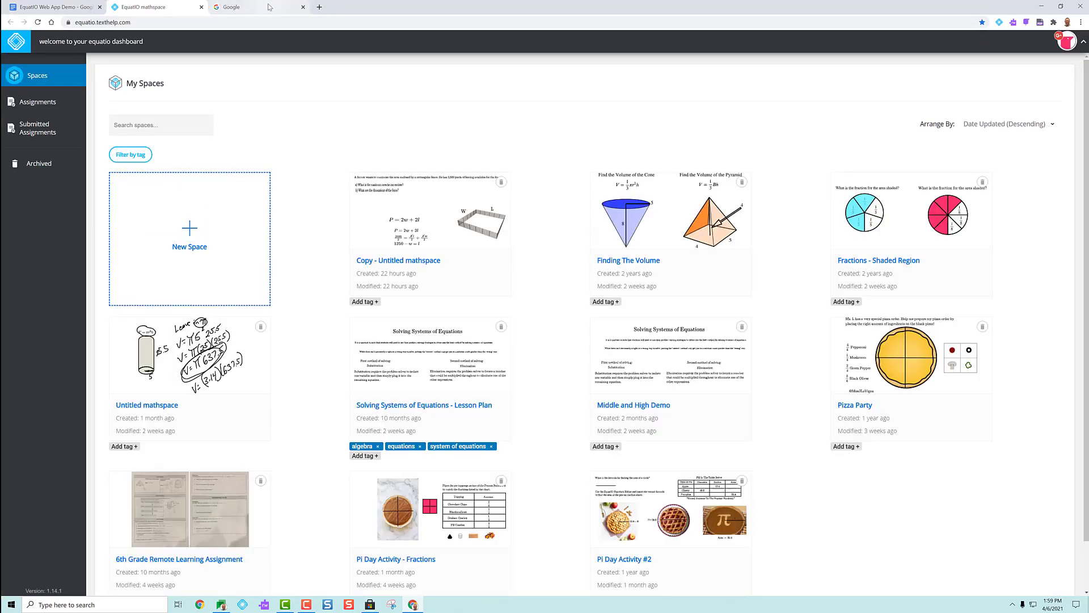
pyautogui.click(264, 14)
pyautogui.click(388, 31)
pyautogui.write('equatio.')
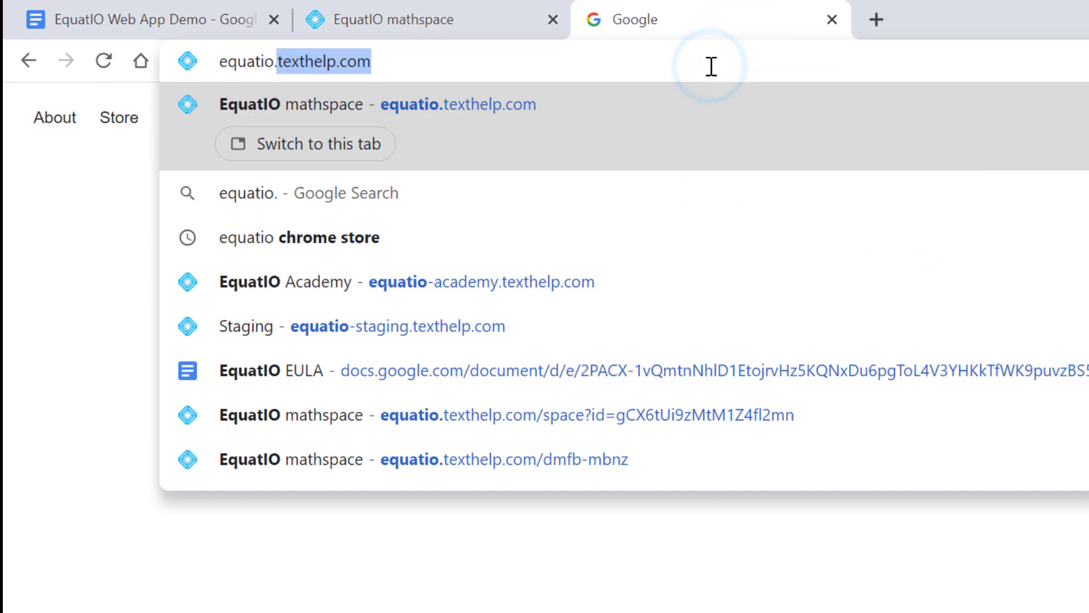
pyautogui.write('texthelp.com')
pyautogui.press('Return')
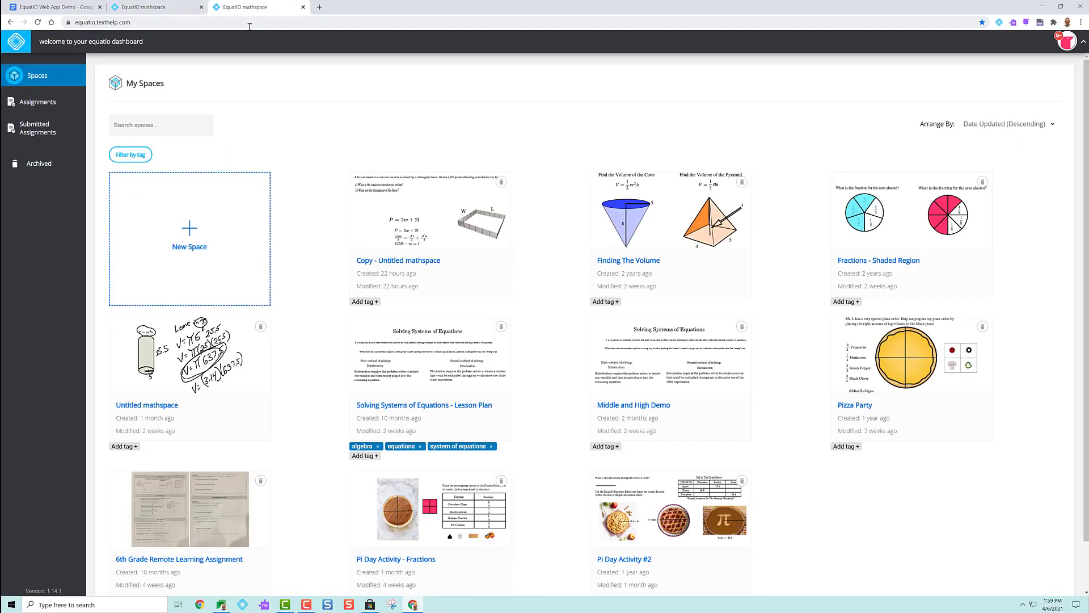
pyautogui.click(59, 83)
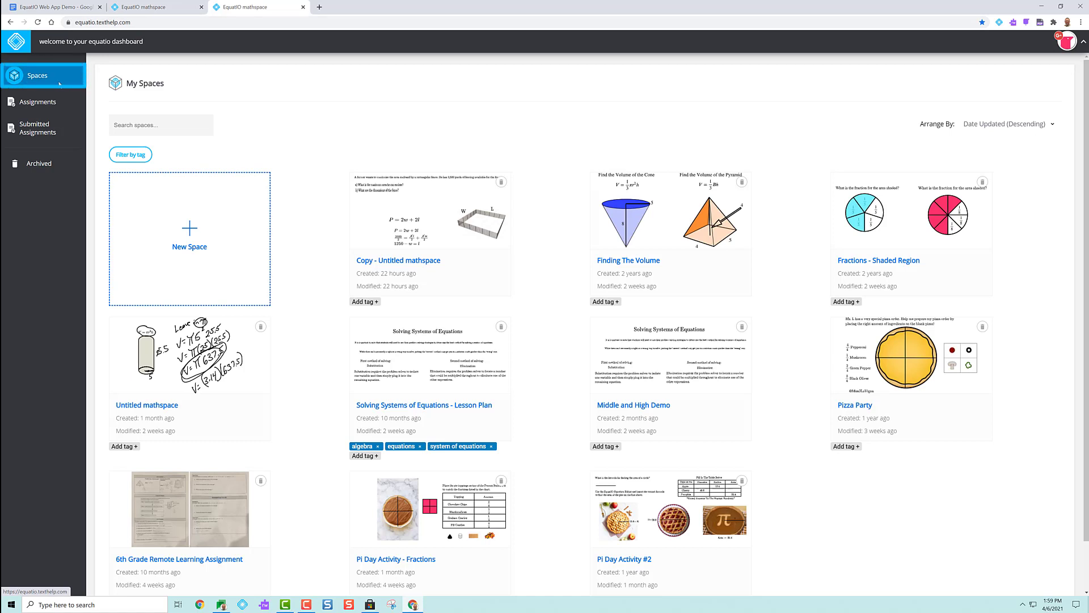
pyautogui.click(49, 104)
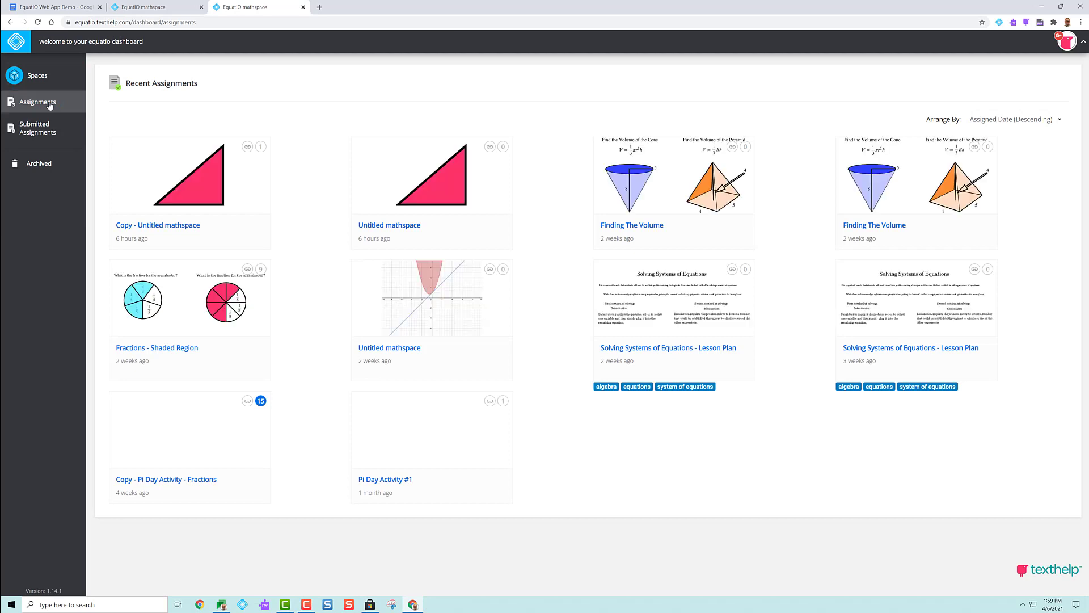
pyautogui.click(45, 133)
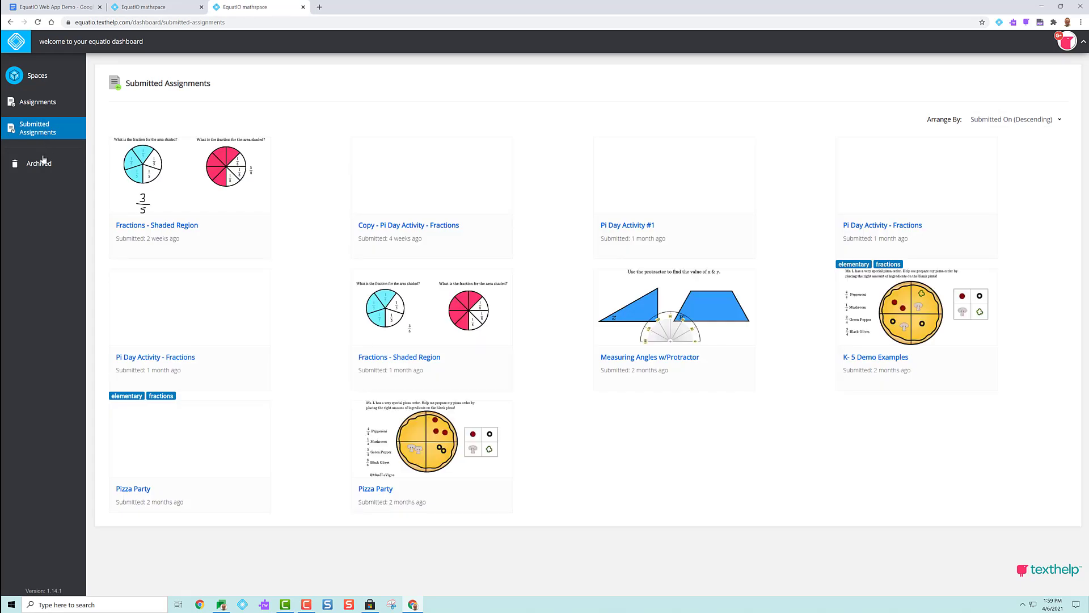
pyautogui.click(41, 165)
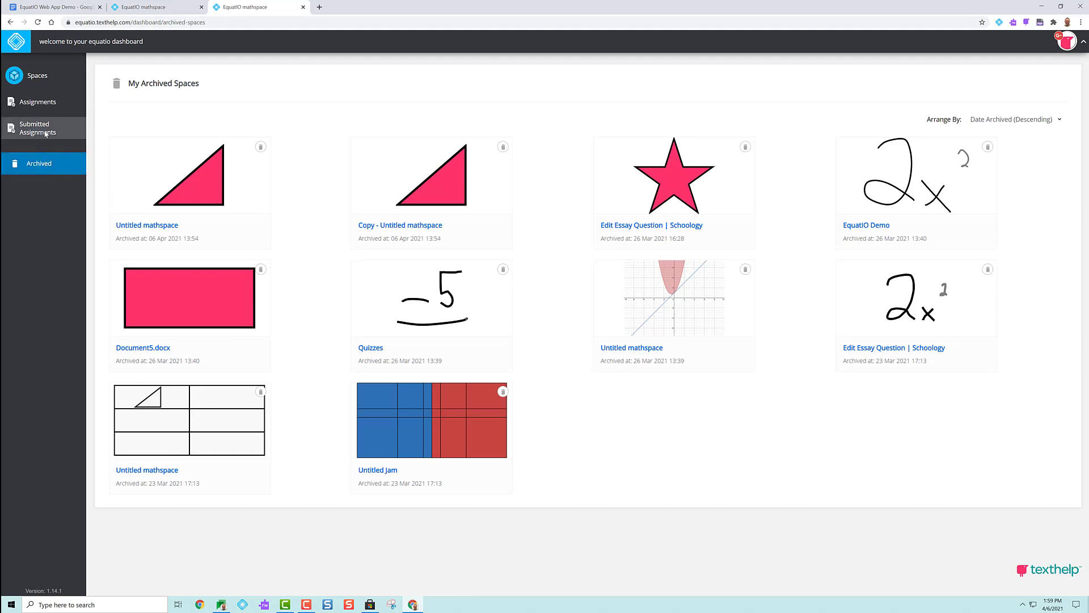
pyautogui.click(44, 77)
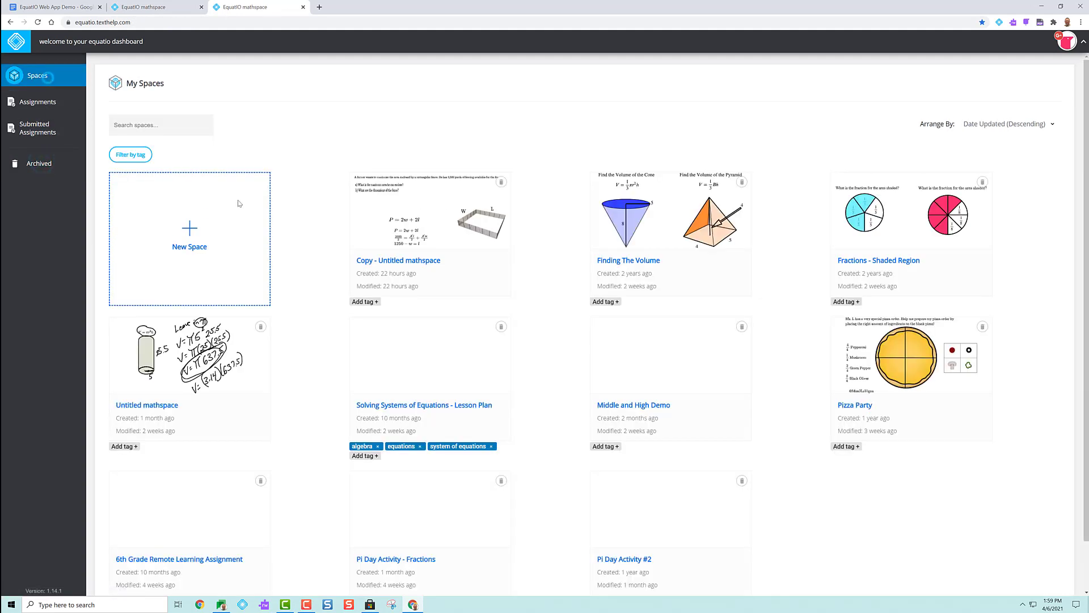
pyautogui.click(376, 302)
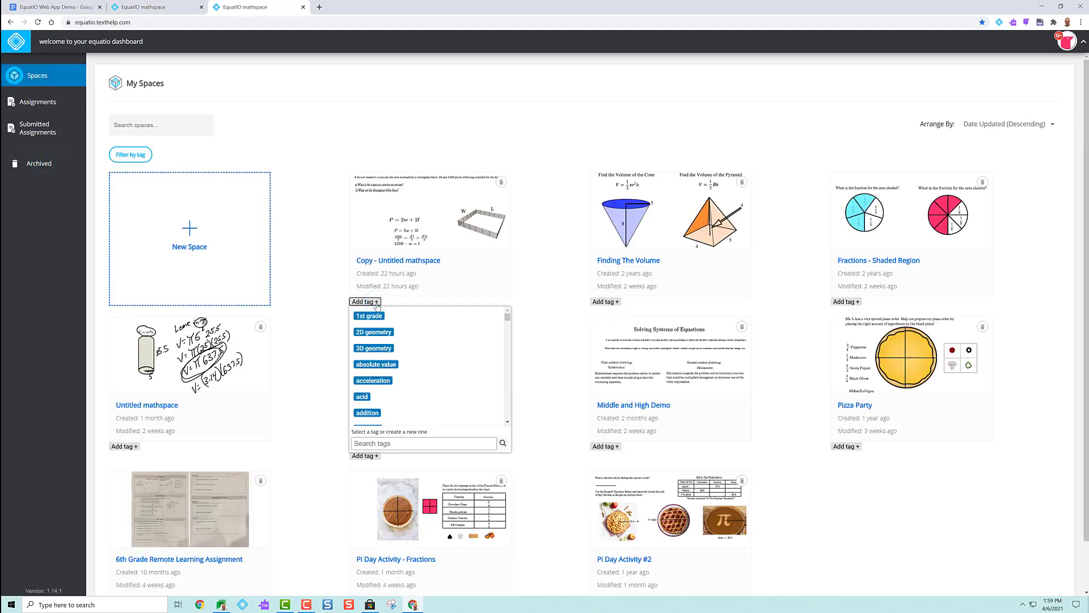
pyautogui.click(351, 152)
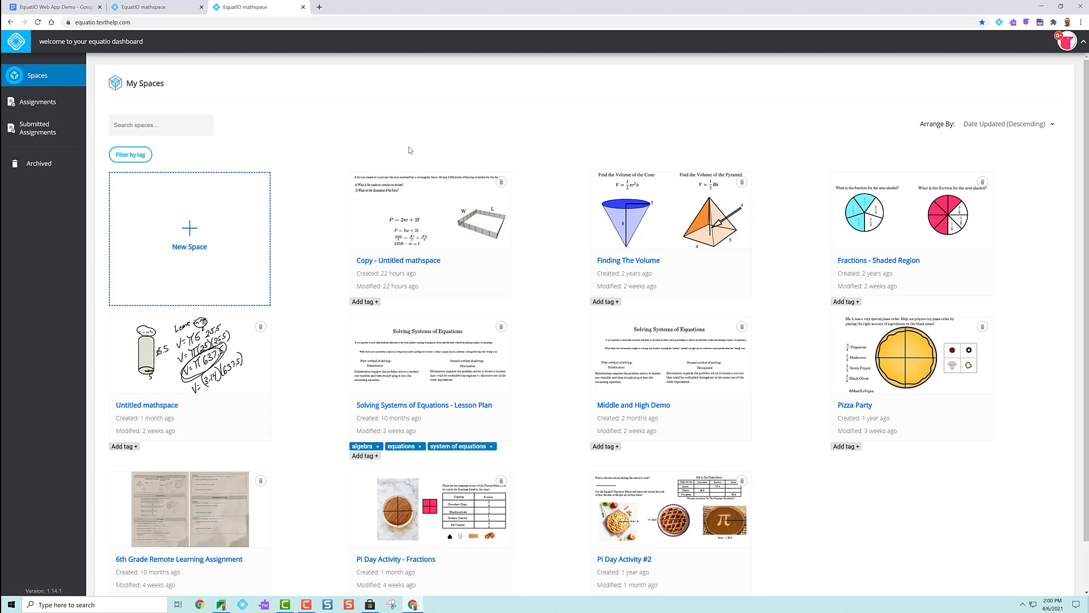
pyautogui.click(976, 126)
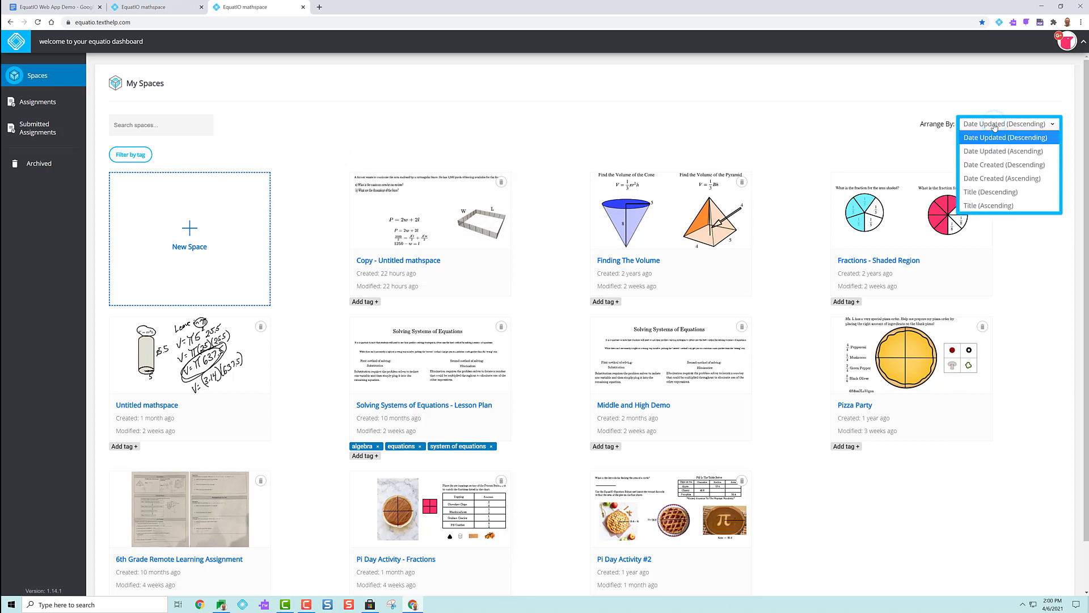
pyautogui.click(152, 126)
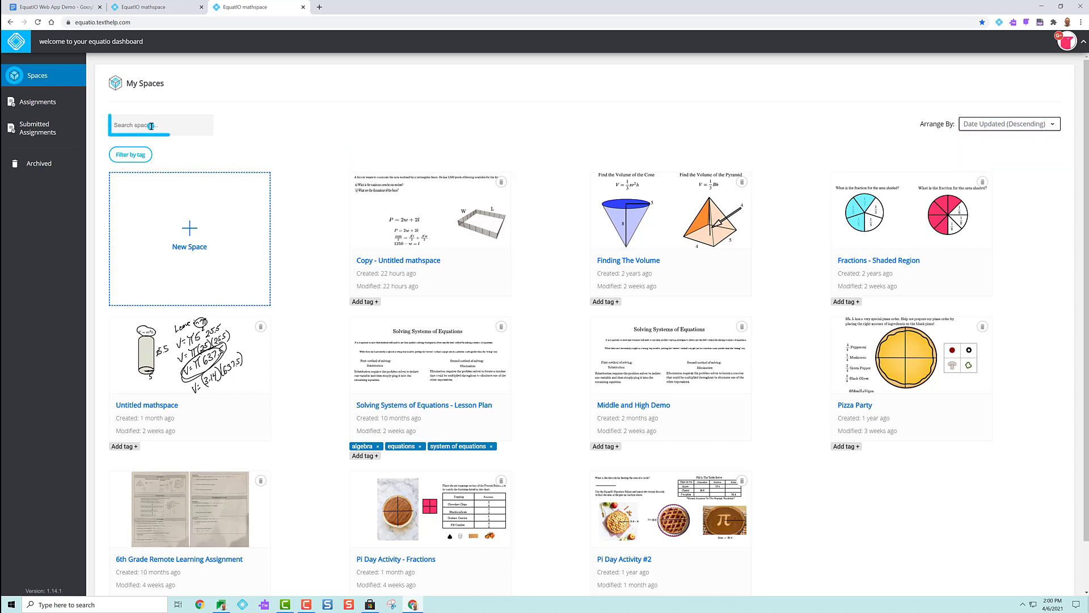
pyautogui.click(275, 138)
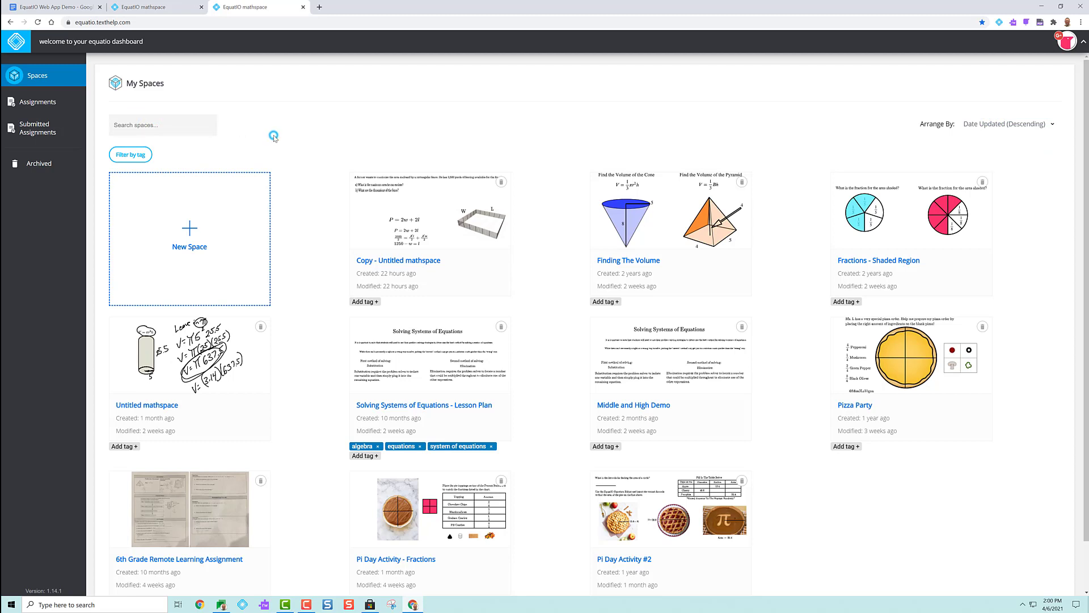
# - Create a new blank space and move its red circle up and to the right
pyautogui.click(193, 225)
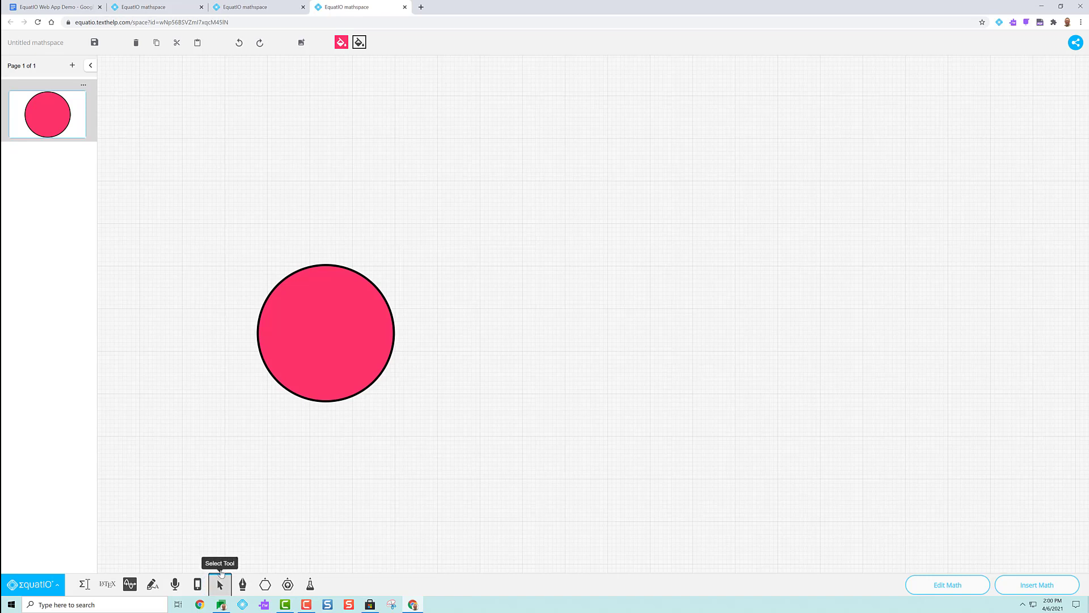
pyautogui.click(322, 370)
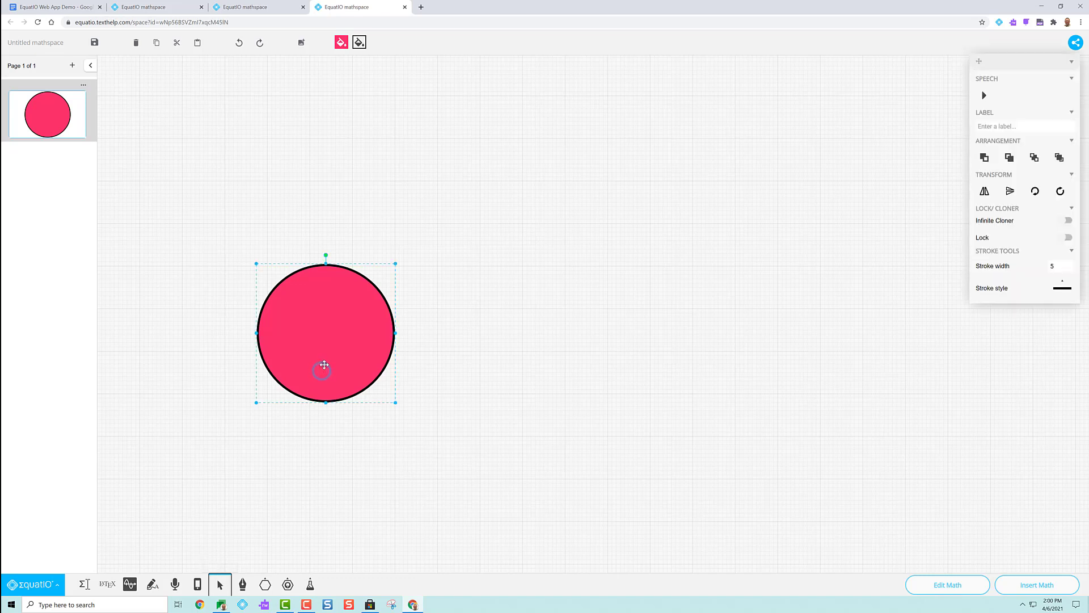
pyautogui.moveTo(324, 364); pyautogui.dragTo(359, 349)
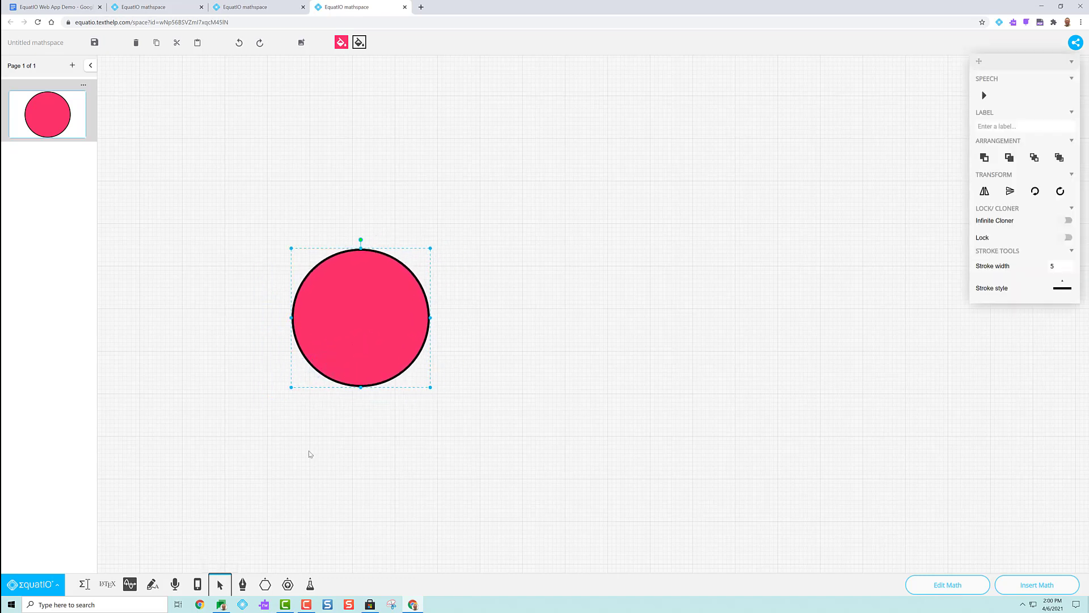
# - Handwrite 2x below the circle with the freehand pen
pyautogui.click(243, 584)
pyautogui.moveTo(360, 462)
pyautogui.mouseDown()
pyautogui.moveTo(370, 497)
pyautogui.moveTo(384, 487)
pyautogui.moveTo(376, 492)
pyautogui.mouseUp()
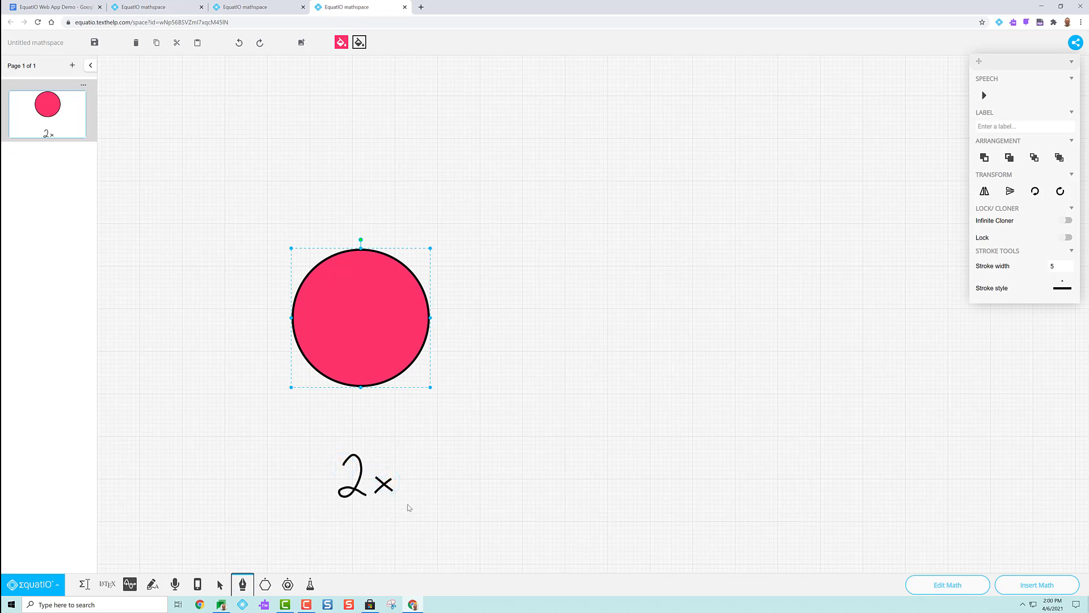
# - Place a Pattern Blocks set from the shapes list beside the circle
pyautogui.click(264, 584)
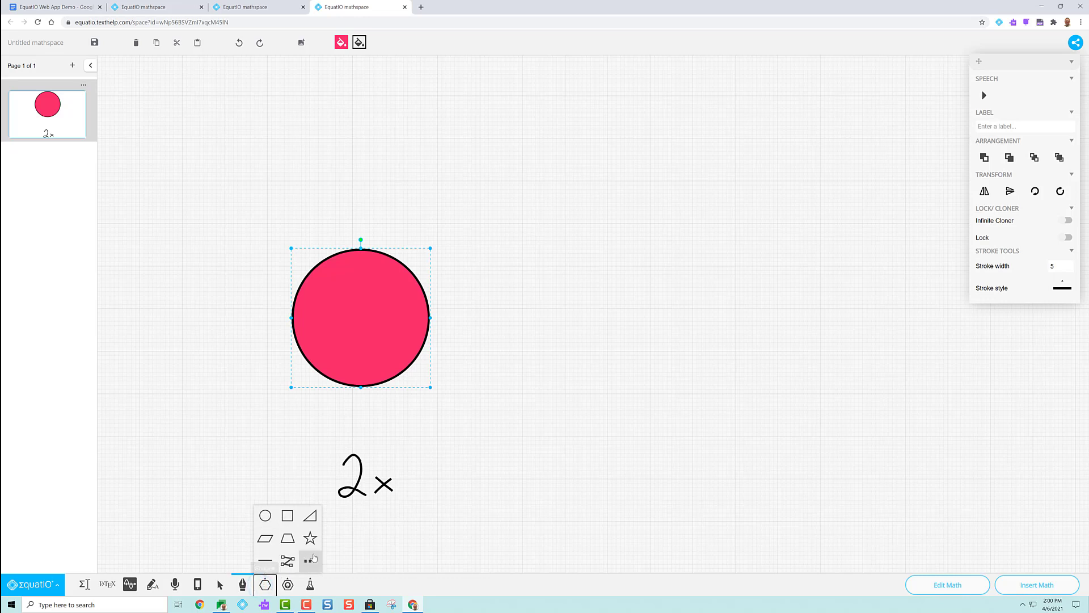
pyautogui.click(309, 561)
pyautogui.scroll(-1, 309, 538)
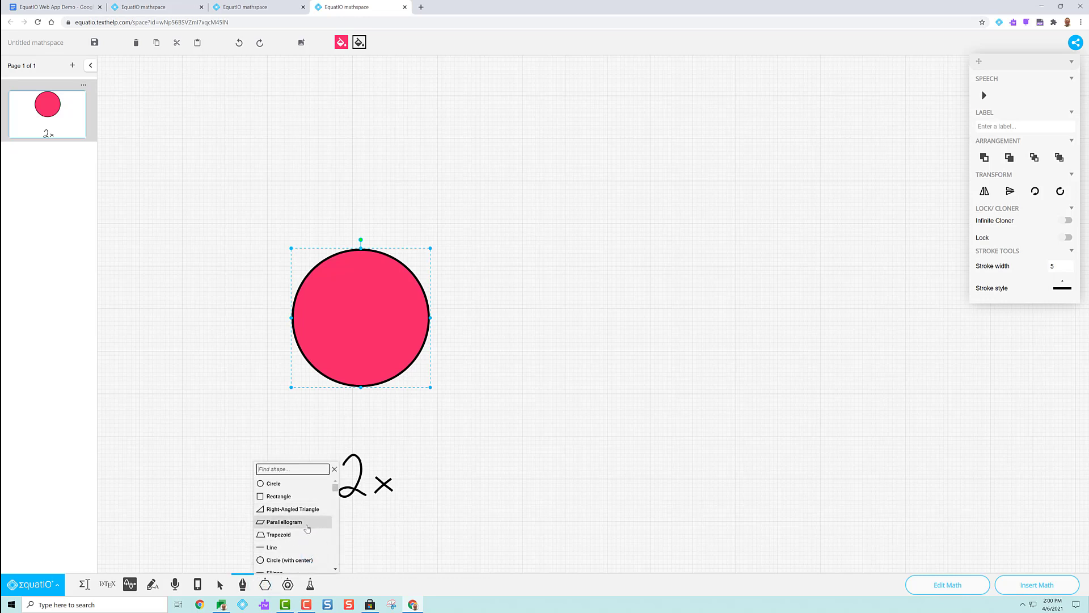
pyautogui.scroll(-1, 309, 534)
pyautogui.scroll(-2, 309, 531)
pyautogui.scroll(-2, 307, 528)
pyautogui.scroll(-2, 308, 528)
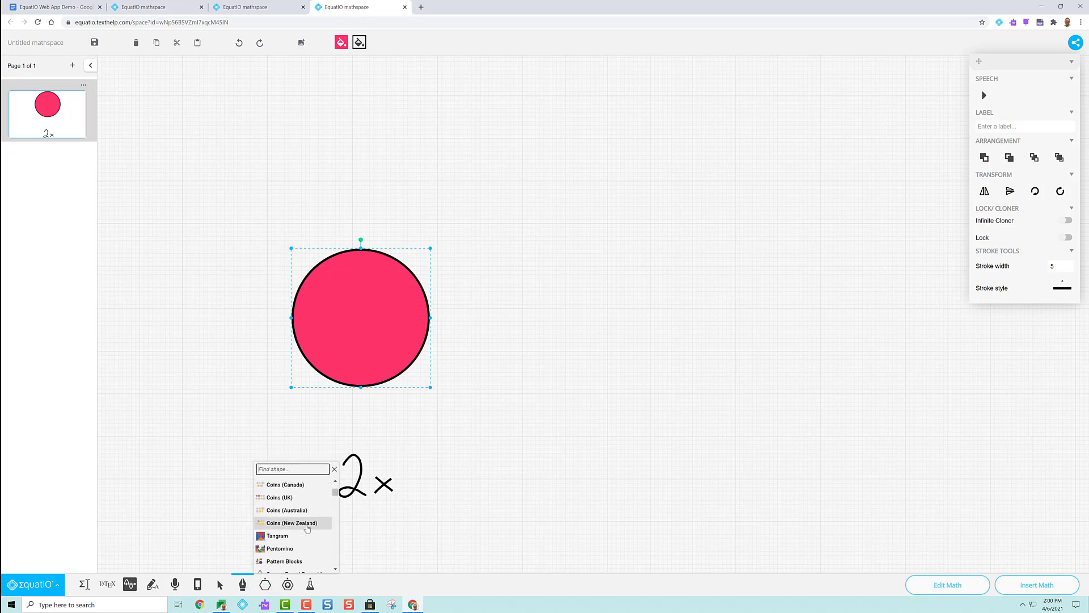
pyautogui.scroll(-1, 307, 527)
pyautogui.scroll(-2, 307, 527)
pyautogui.scroll(-1, 307, 527)
pyautogui.click(308, 527)
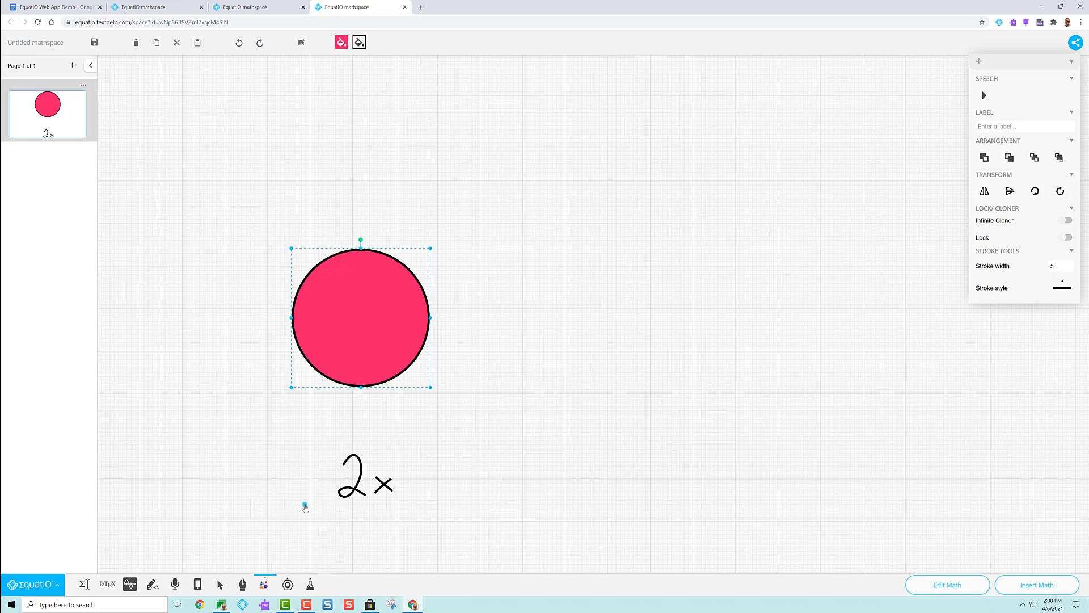
pyautogui.click(516, 268)
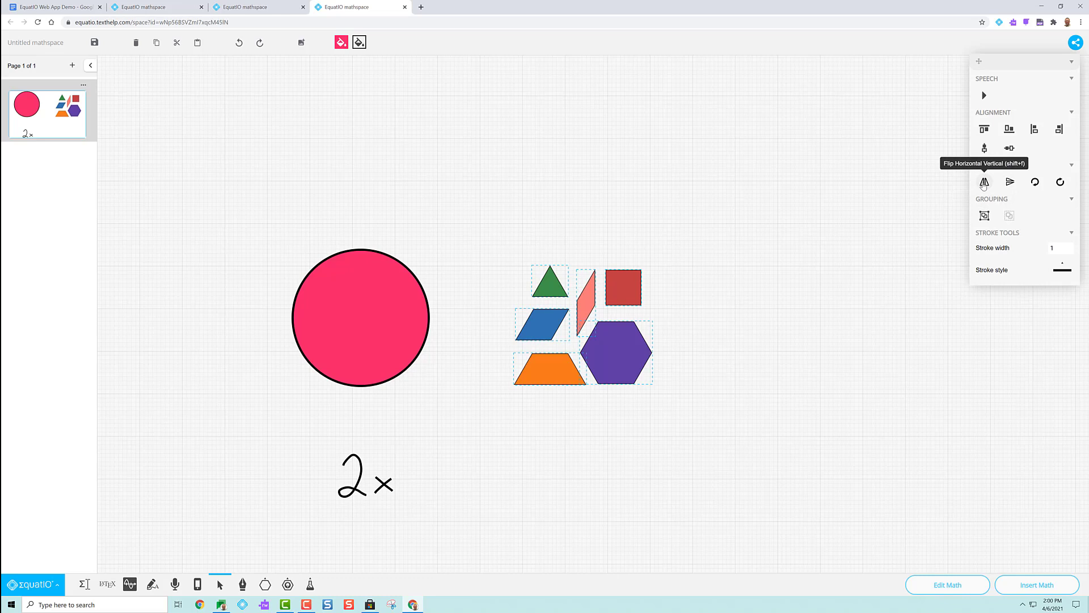
# - Select the red square and turn on Infinite Cloner for it
pyautogui.click(628, 289)
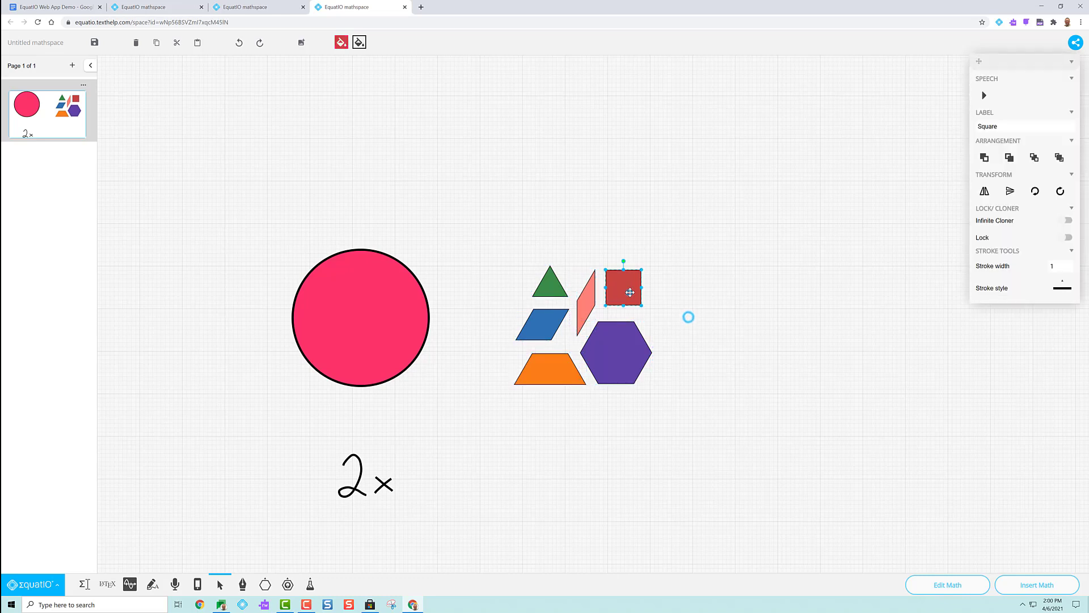
pyautogui.click(1066, 220)
# - Drag out a five-part fraction circle from the Maths Tools to the right of the blocks
pyautogui.click(1061, 234)
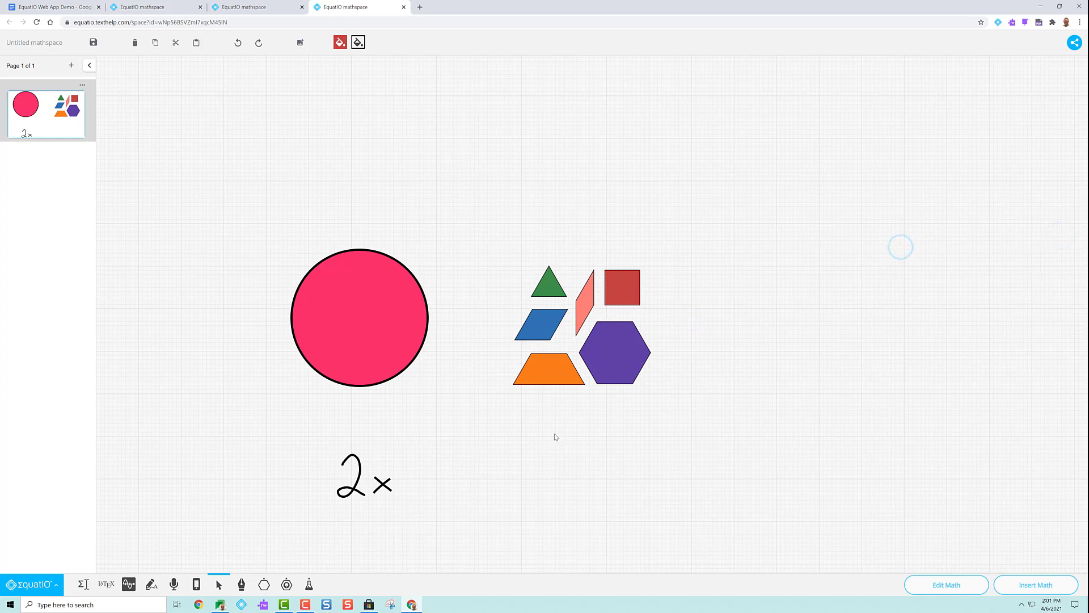
pyautogui.click(287, 583)
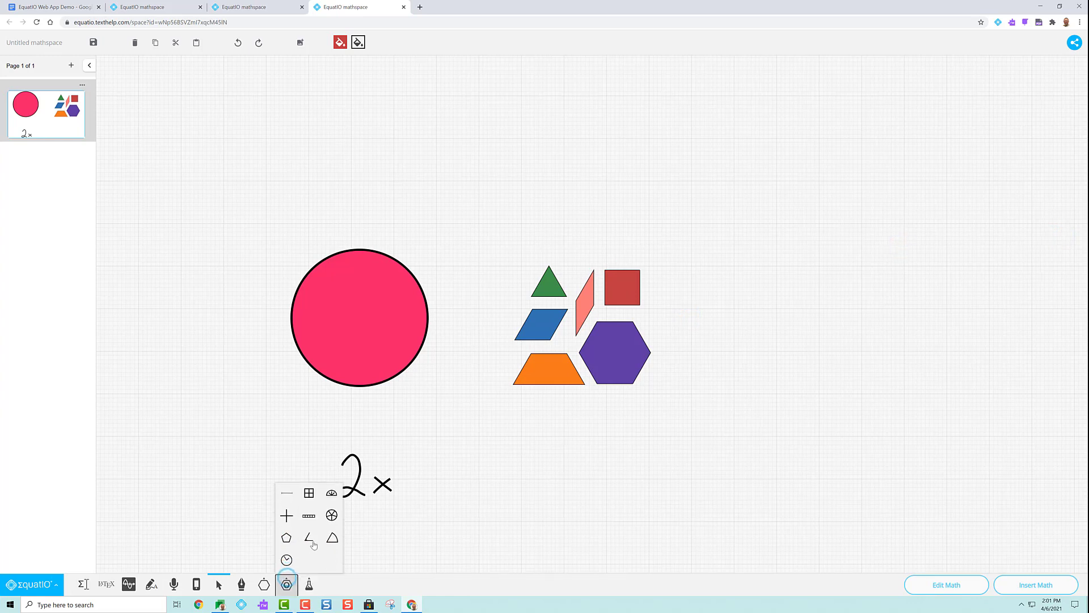
pyautogui.click(334, 513)
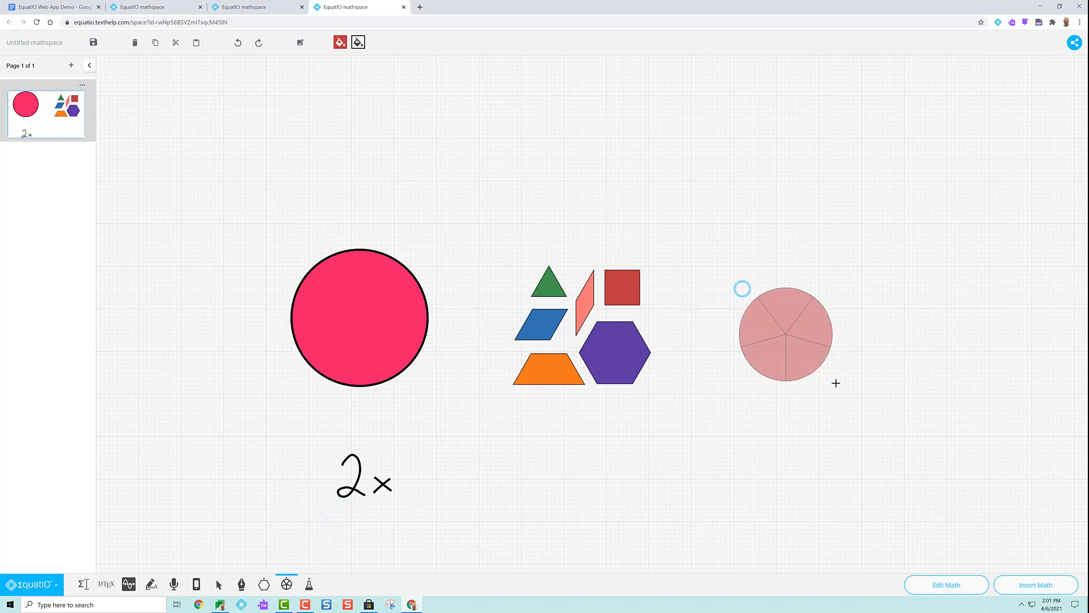
pyautogui.moveTo(739, 286); pyautogui.dragTo(836, 384)
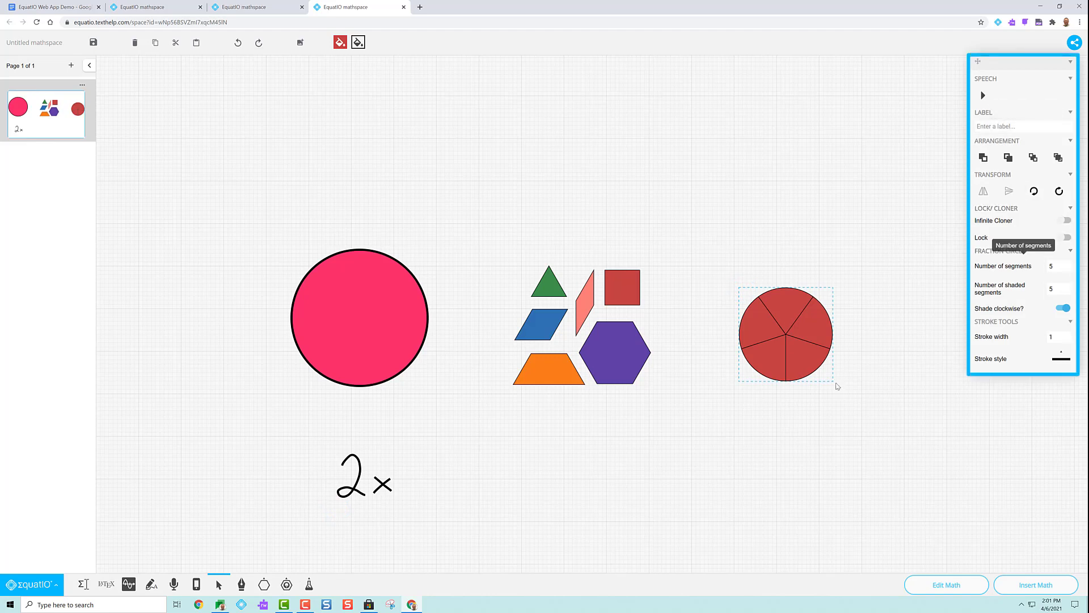
pyautogui.click(1002, 379)
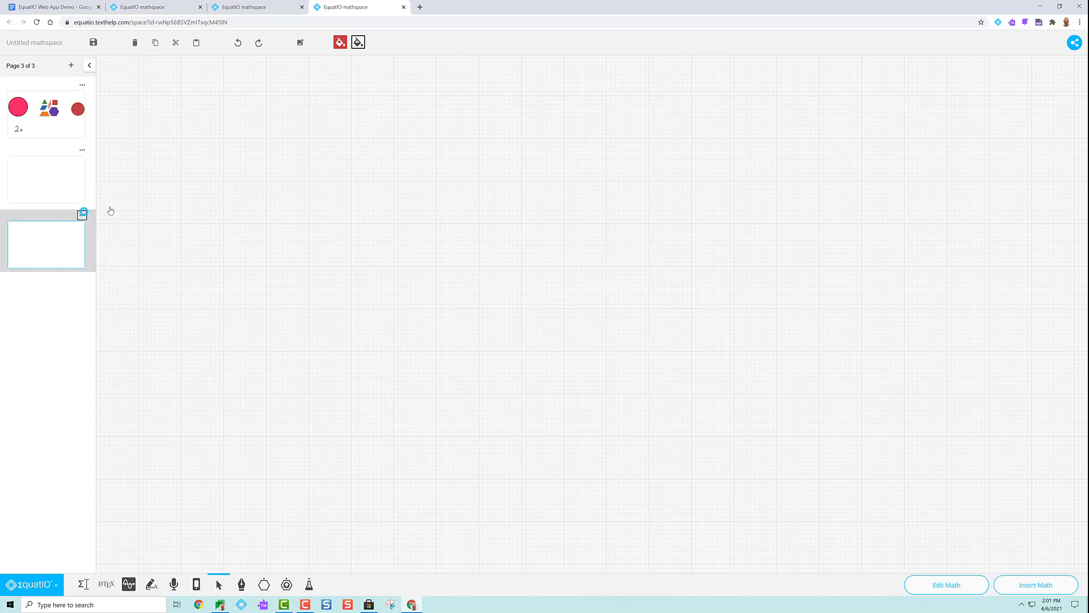
# - Bring up the Share mathspace dialog from the top-right Share button
pyautogui.click(1074, 44)
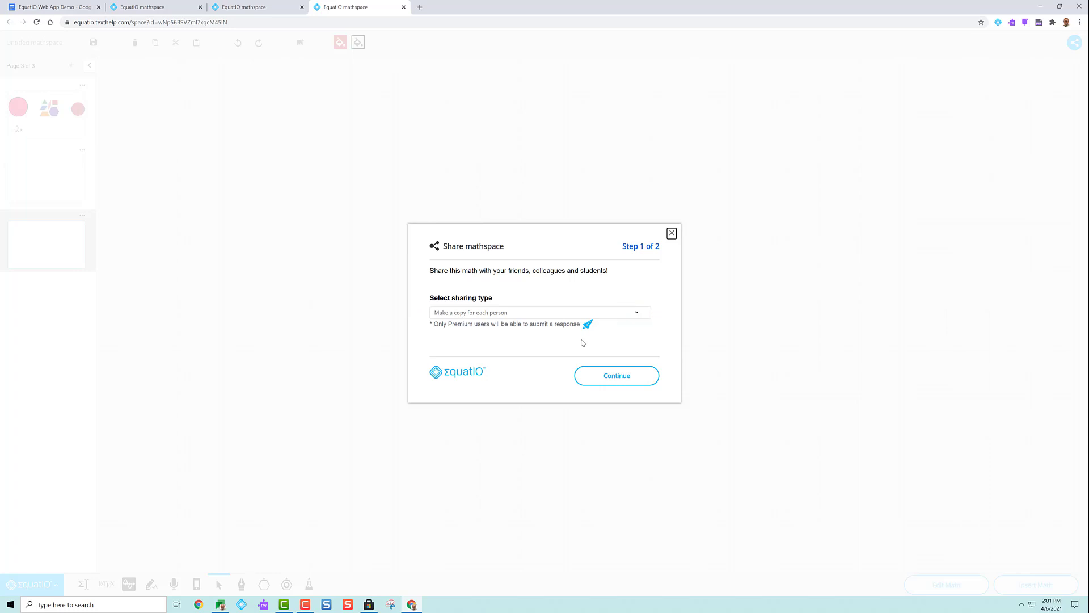
# - Generate and copy the sharable link, then load it in a new browser tab
pyautogui.click(620, 380)
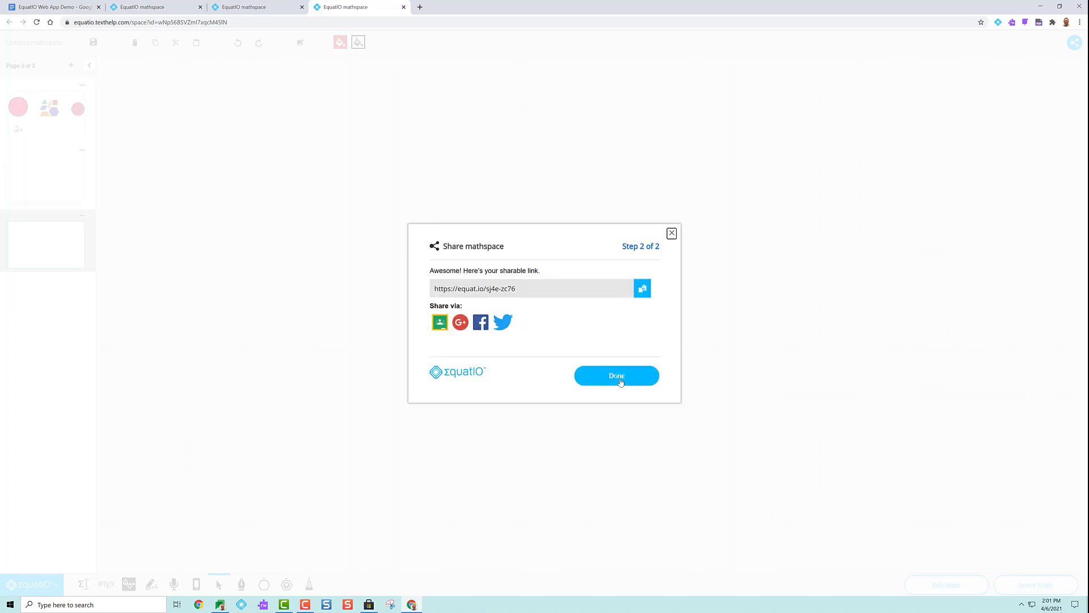
pyautogui.click(644, 289)
pyautogui.hotkey('ctrl', 't')
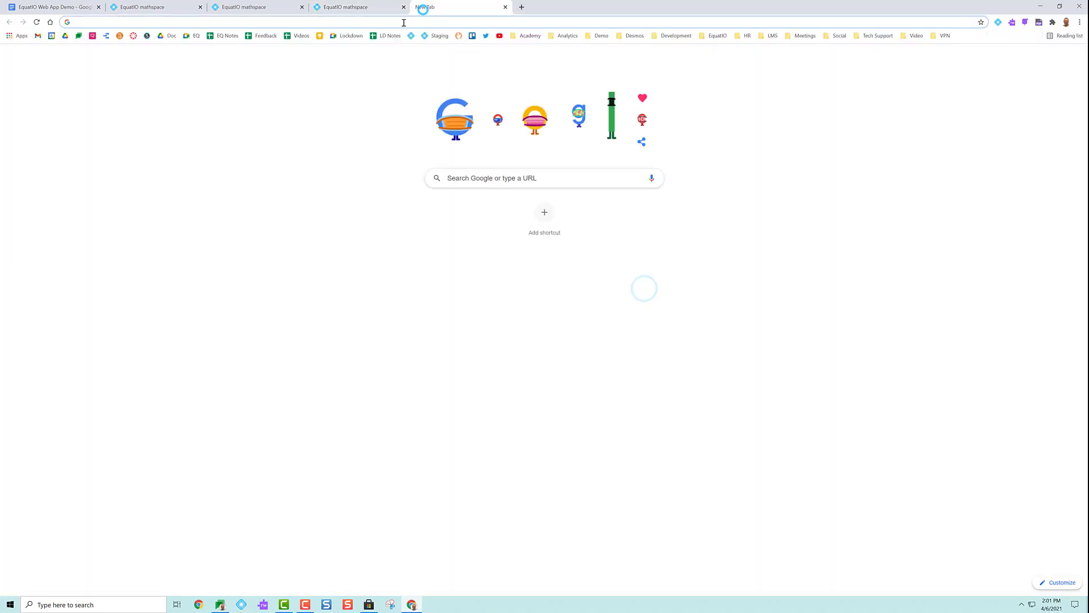
pyautogui.hotkey('ctrl', 'v')
pyautogui.press('Return')
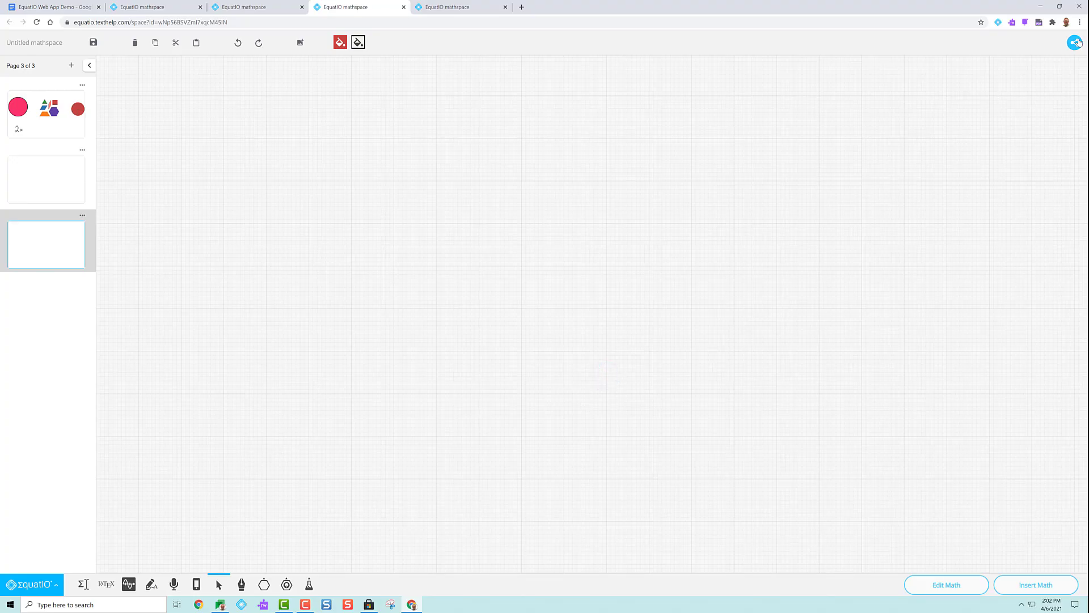
# - Share again with type 'Make a copy for each person and expect a response' and create the link
pyautogui.click(1074, 42)
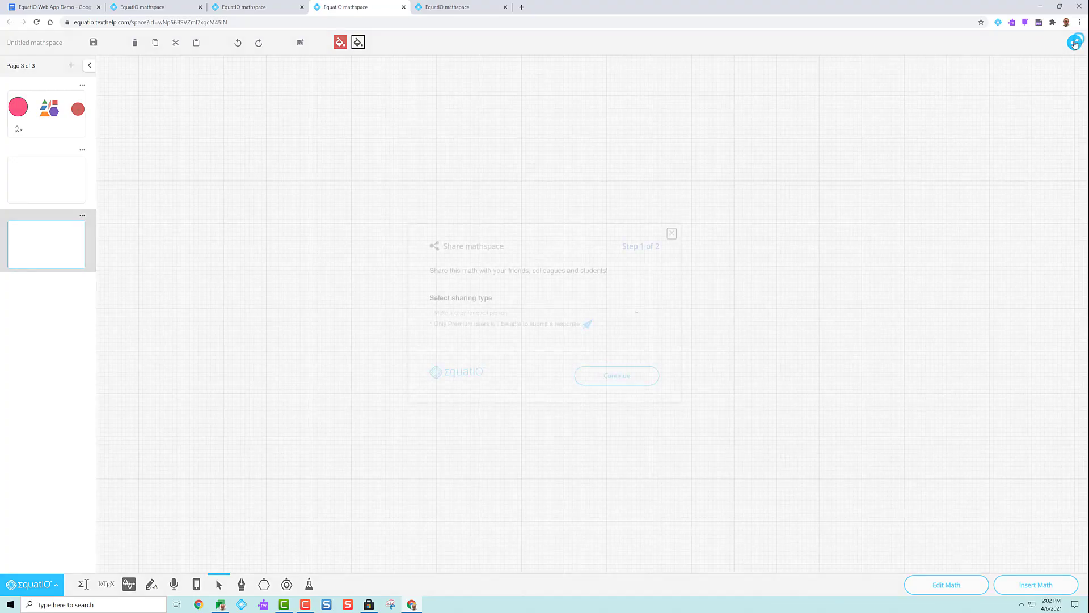
pyautogui.click(571, 314)
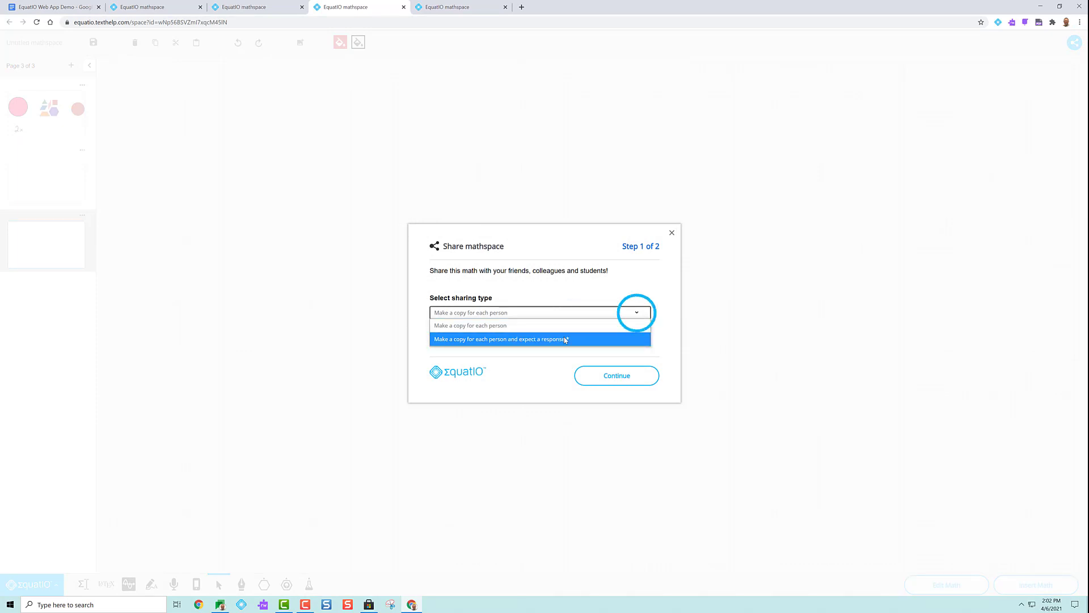
pyautogui.click(565, 339)
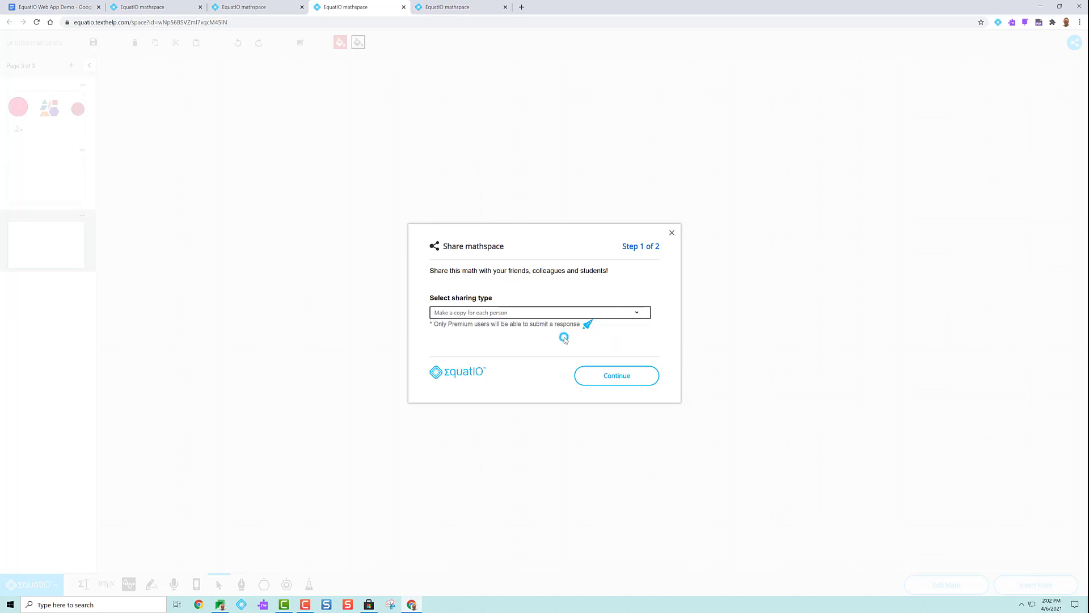
pyautogui.click(617, 379)
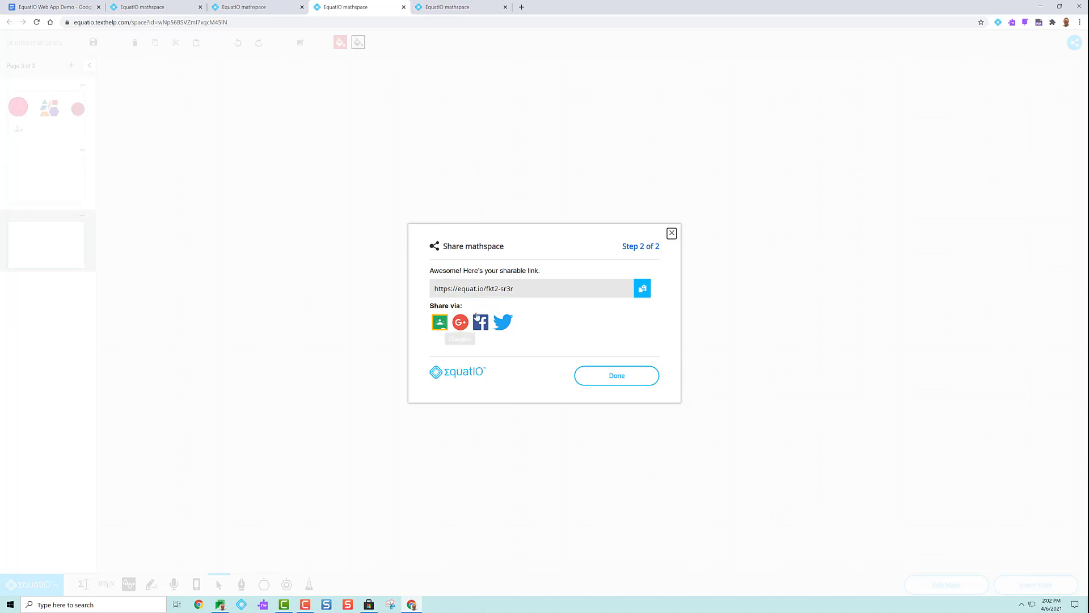
# - Share the link to Google Classroom for the demo class, then return to the mathspace tab
pyautogui.click(440, 322)
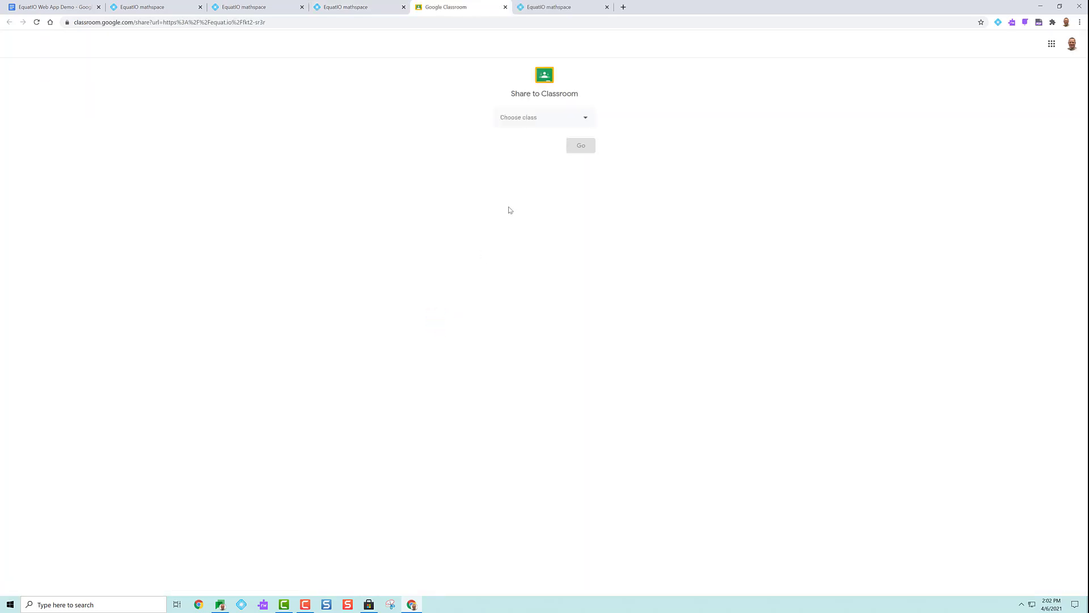
pyautogui.click(561, 124)
pyautogui.click(563, 156)
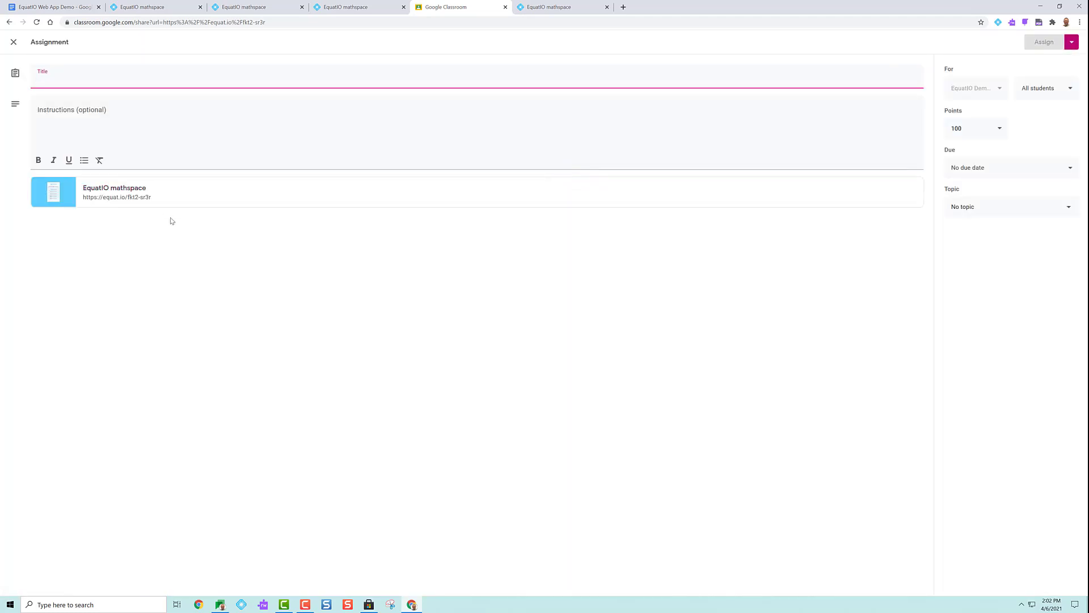
pyautogui.click(358, 7)
# - Copy the equat.io sharable link and load it in a new browser tab as the student copy
pyautogui.click(610, 288)
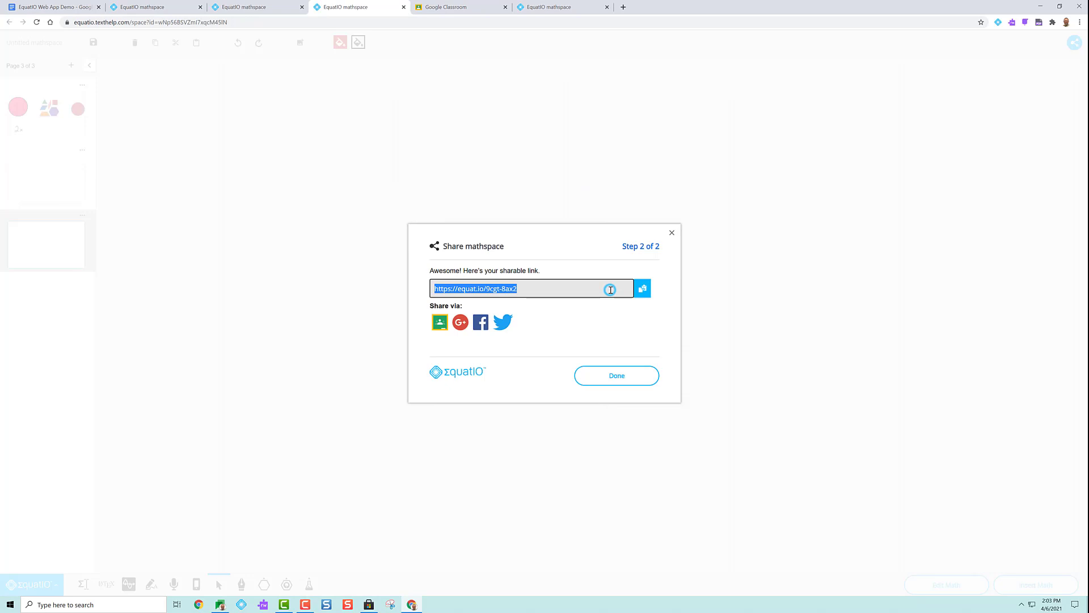
pyautogui.click(643, 288)
pyautogui.click(622, 6)
pyautogui.rightClick(550, 21)
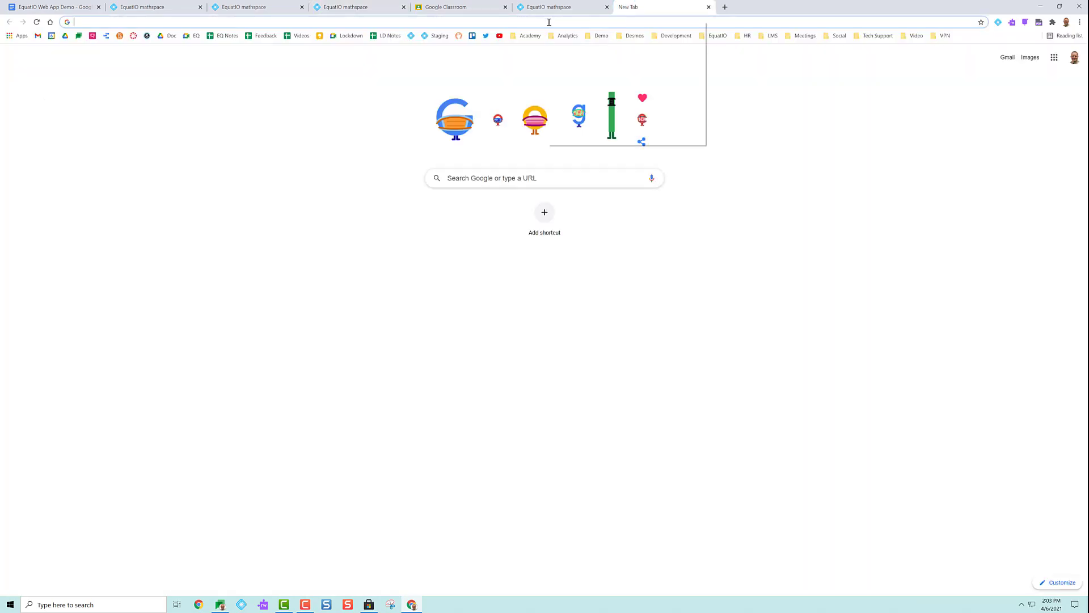
pyautogui.click(570, 82)
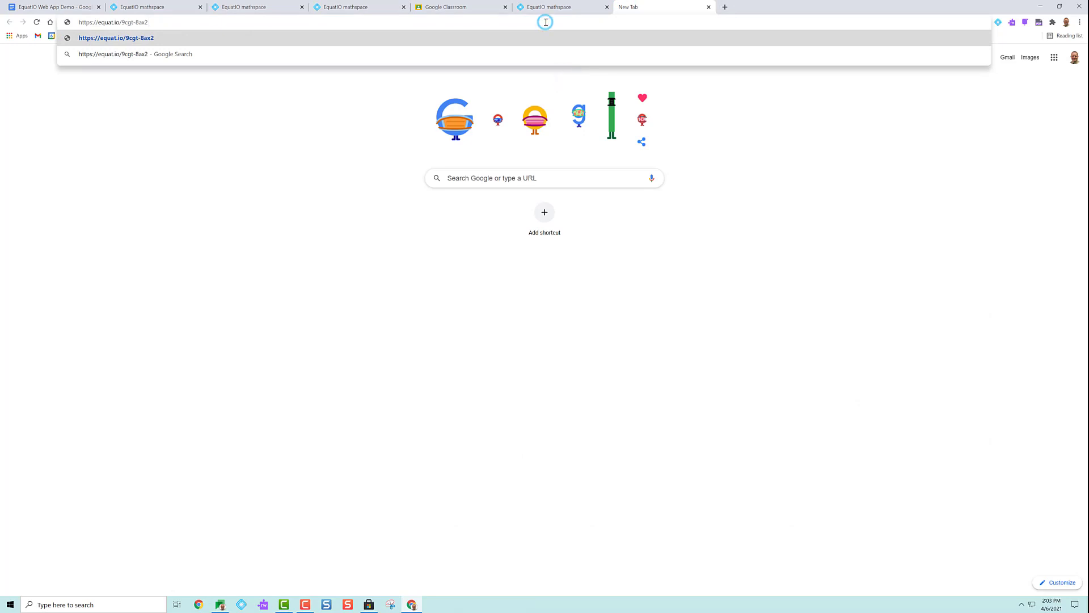
pyautogui.press('Return')
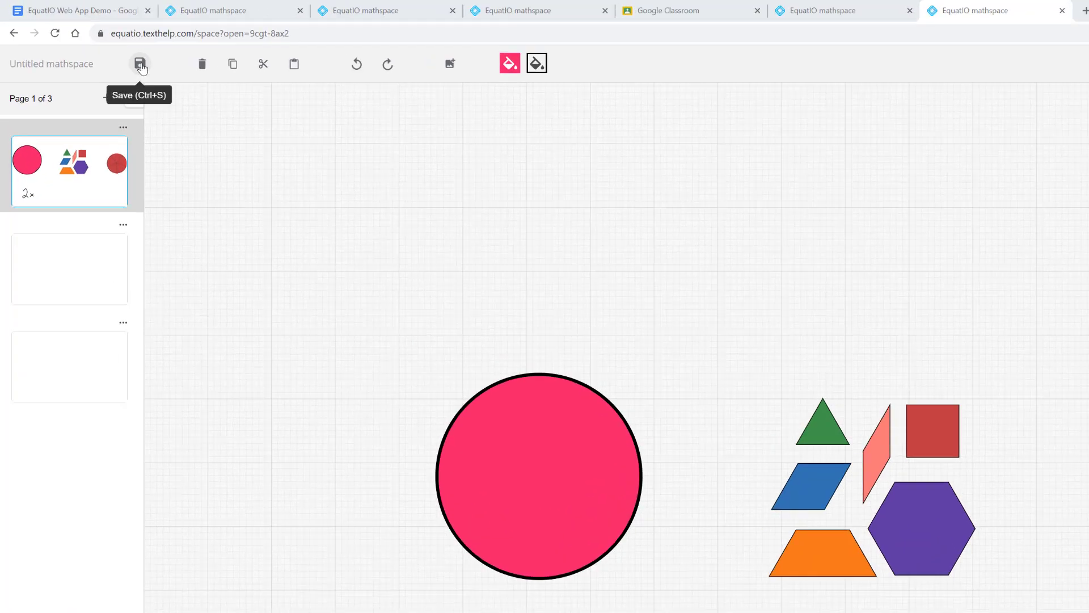
# - Save the student copy, submit it to the teacher and confirm with OK
pyautogui.click(93, 44)
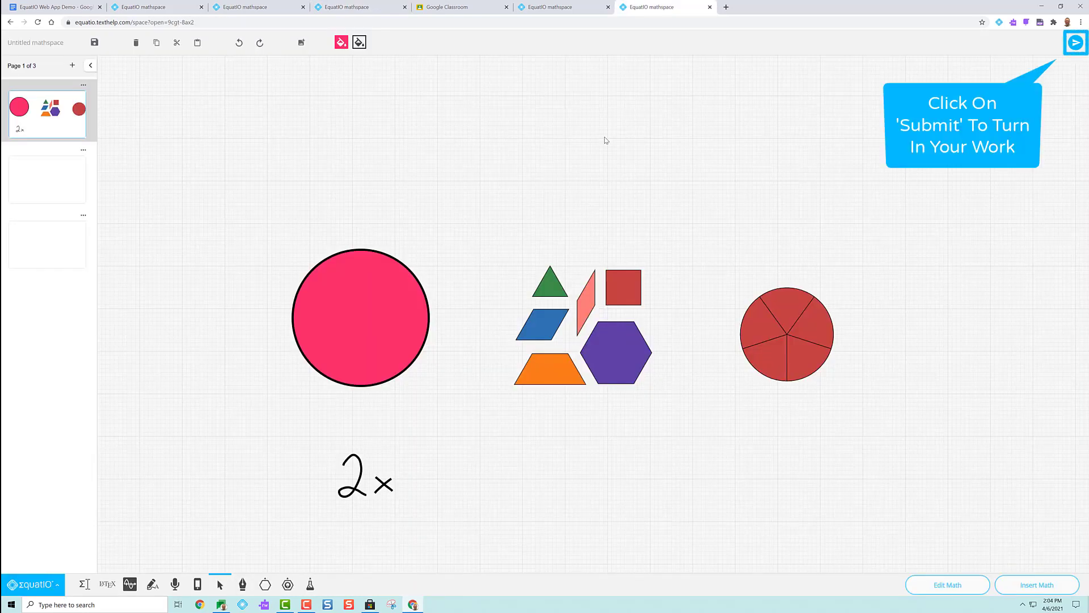
pyautogui.click(1076, 43)
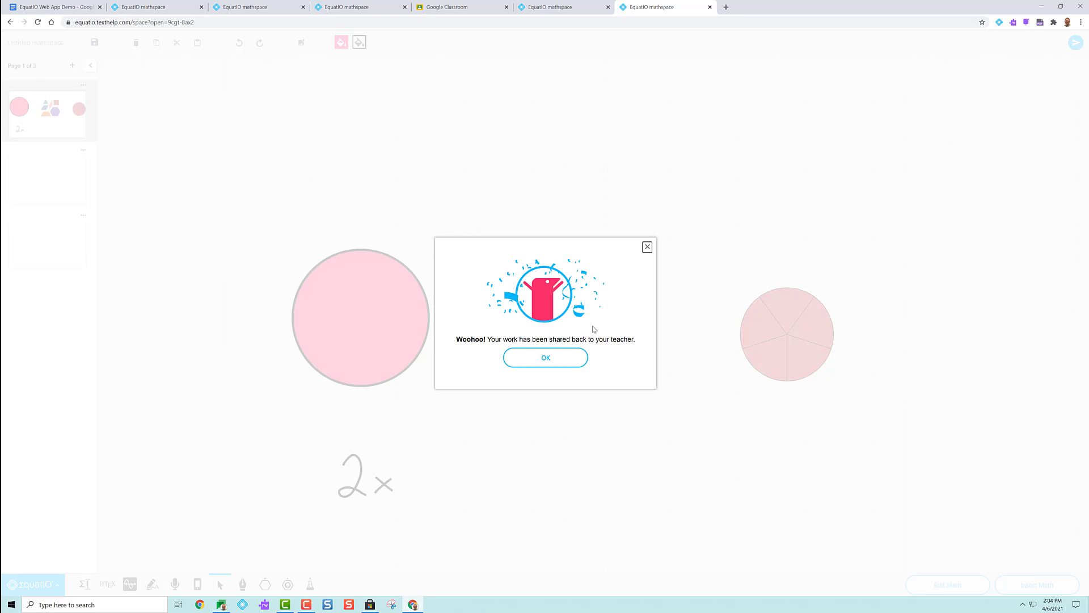
pyautogui.click(542, 358)
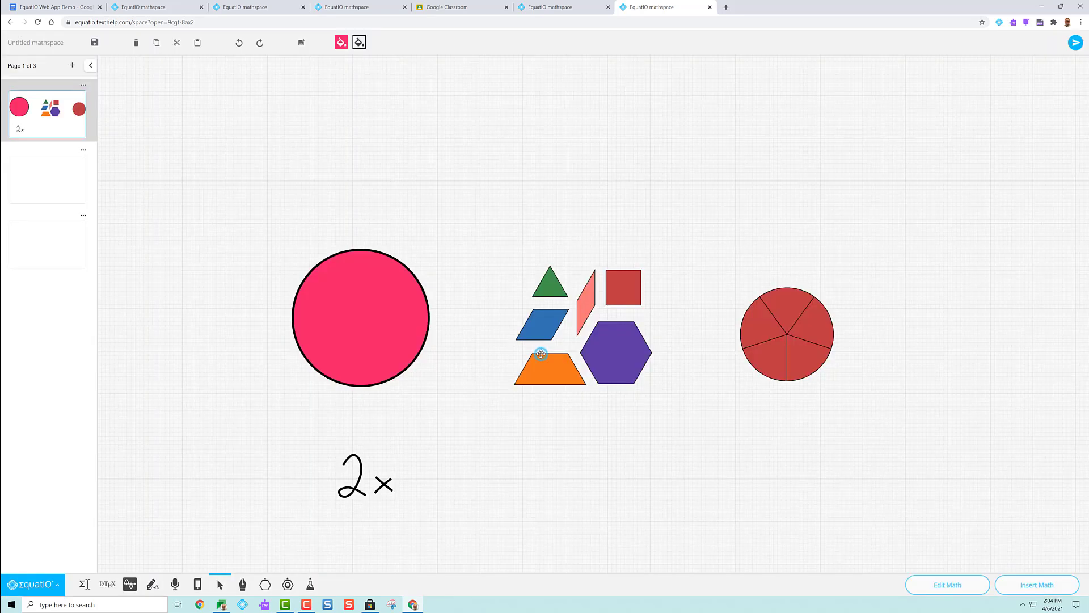
# - Open the student's response to the Untitled shapes mathspace assignment from the Dashboard
pyautogui.click(146, 7)
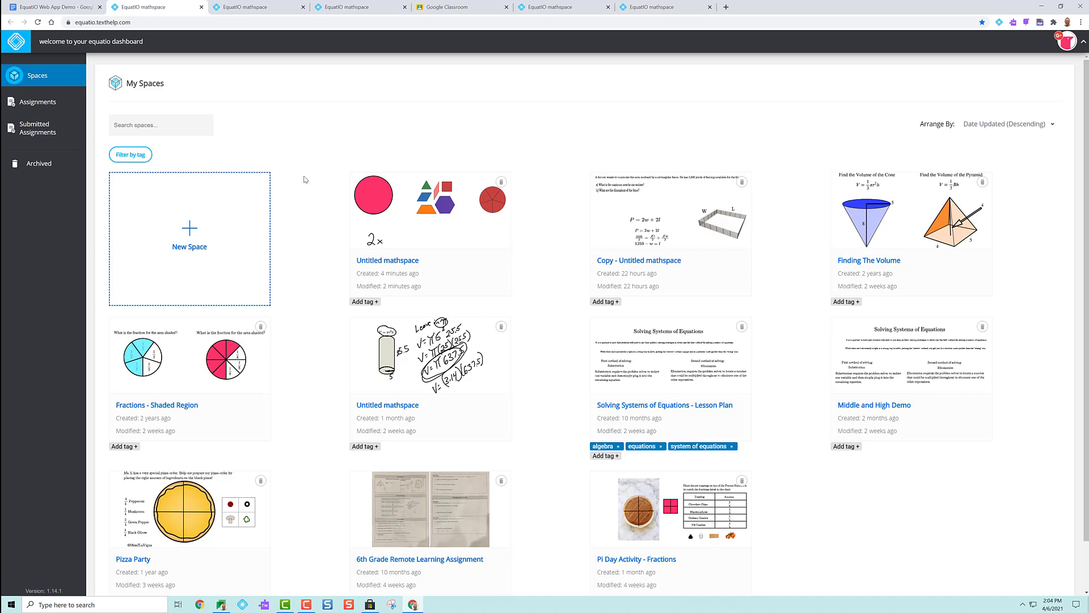
pyautogui.click(46, 105)
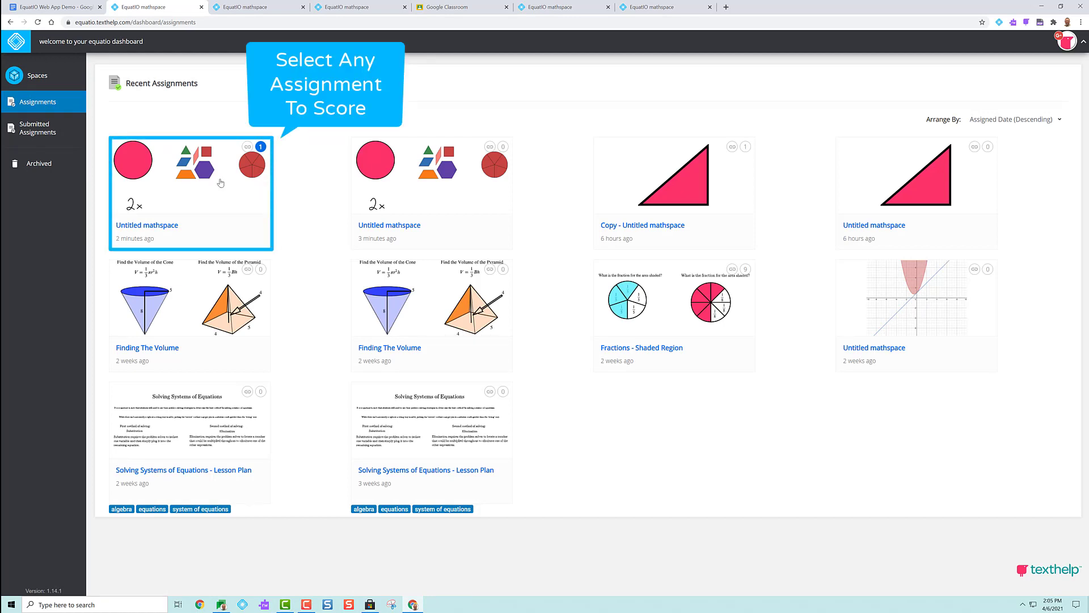
pyautogui.click(177, 171)
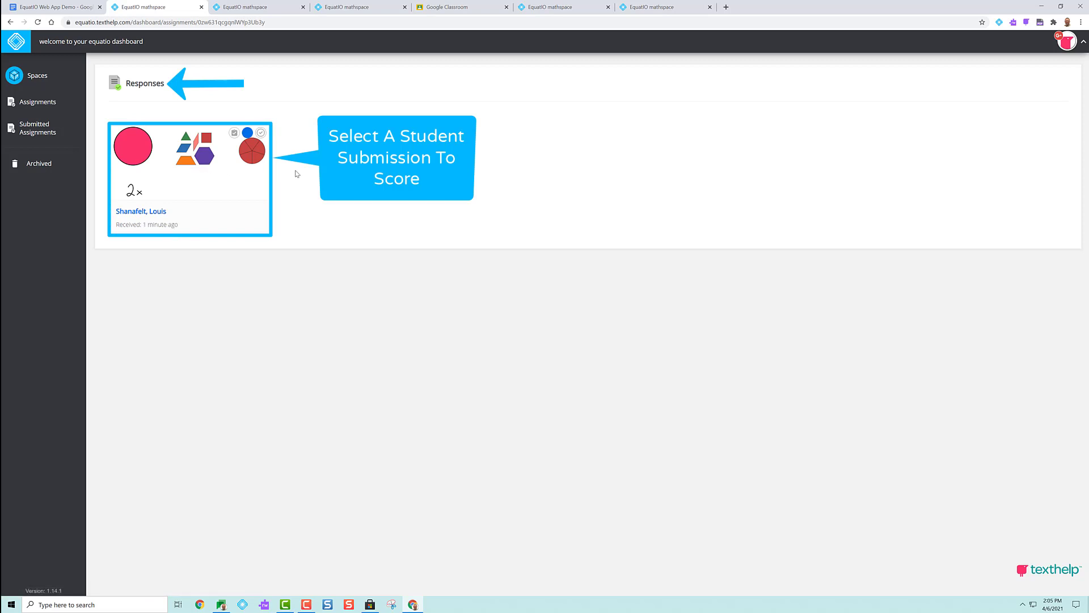
pyautogui.click(232, 175)
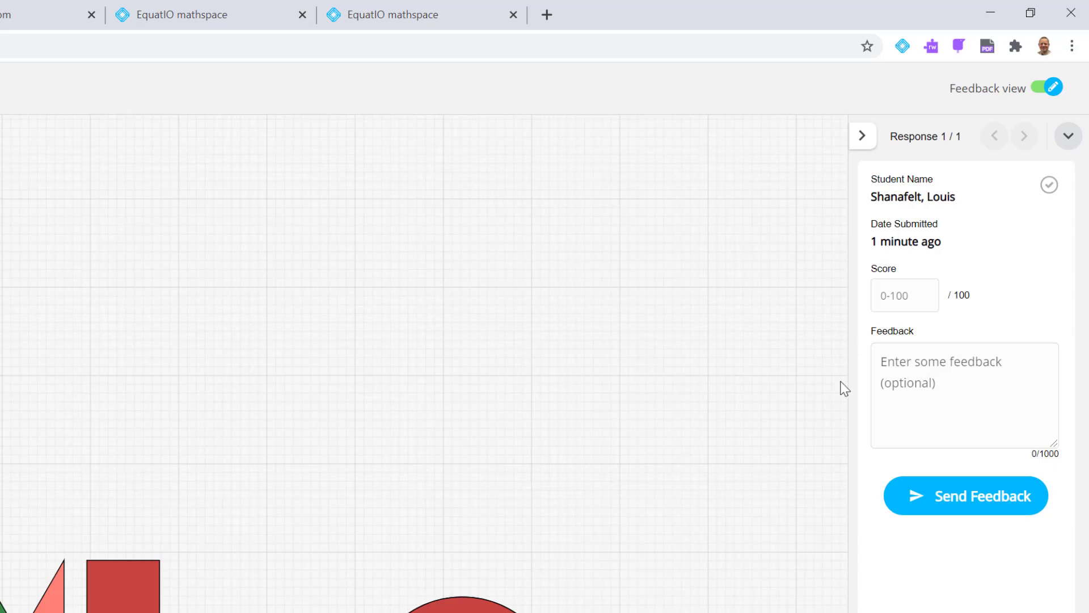
# - Score the response 50 with feedback "Please redo. Good job though." and send it
pyautogui.click(904, 297)
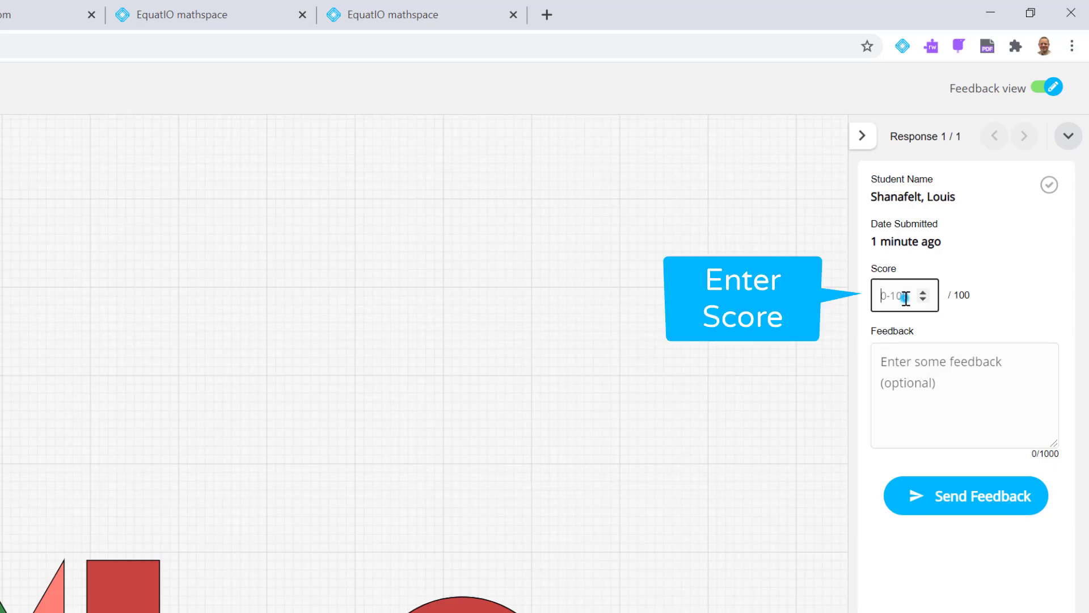
pyautogui.write('50')
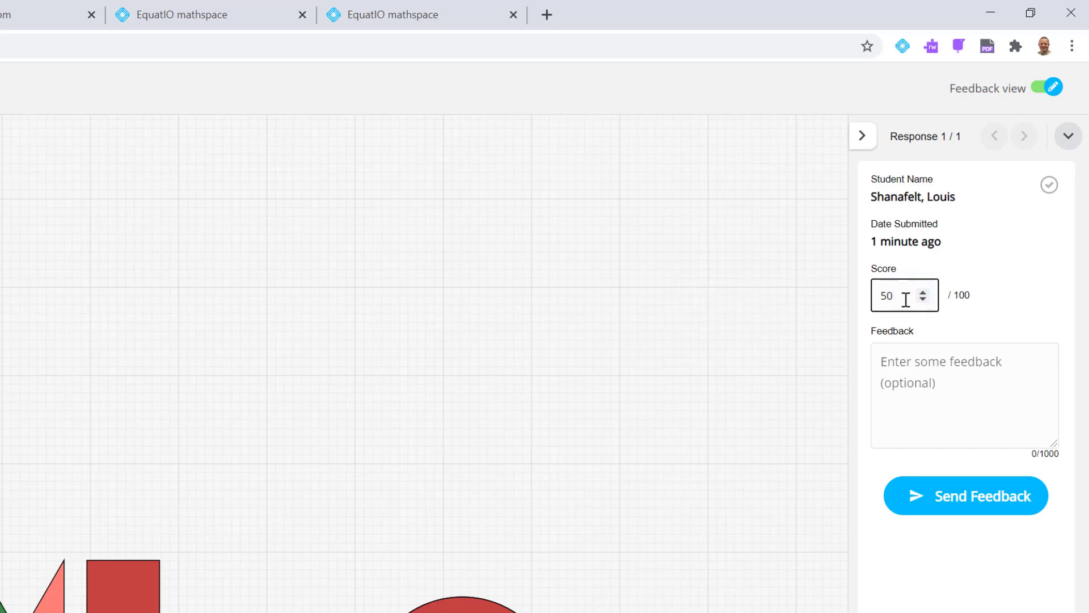
pyautogui.click(898, 354)
pyautogui.write('Plea')
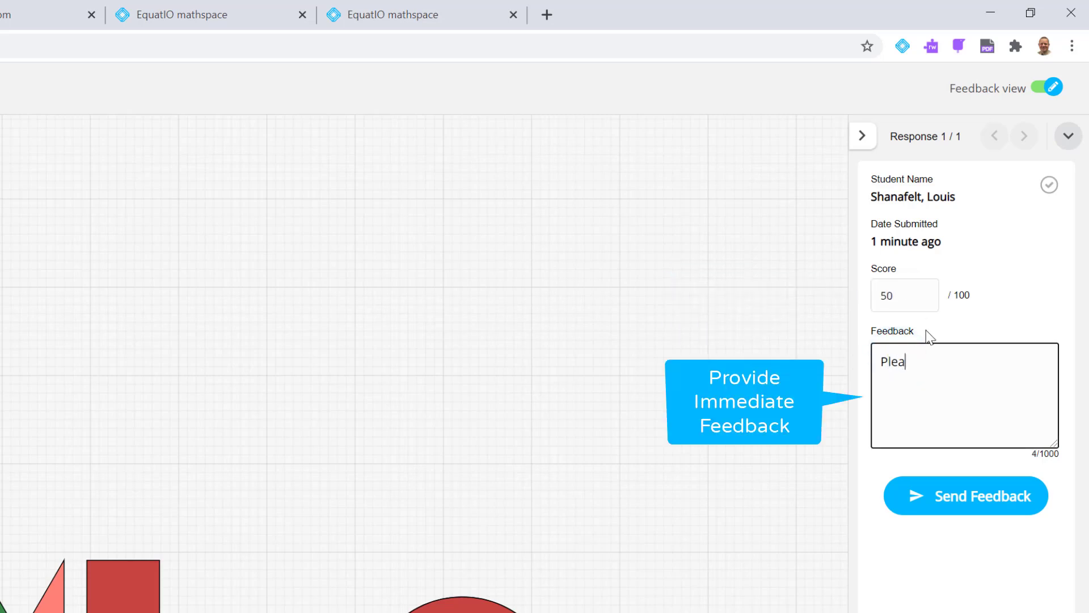
pyautogui.write('se redo.  Go')
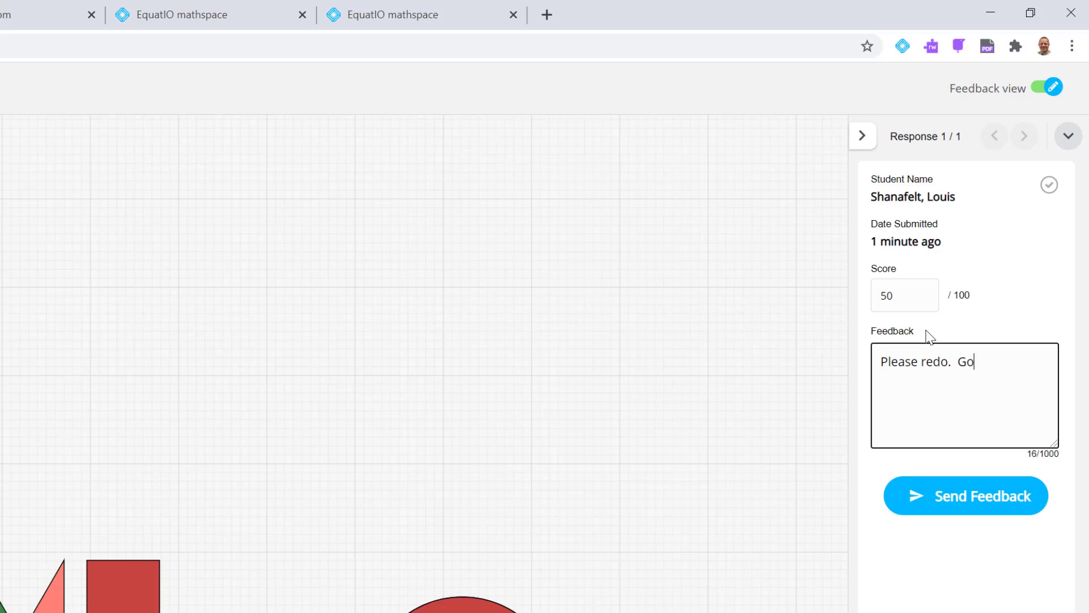
pyautogui.write('od job though.')
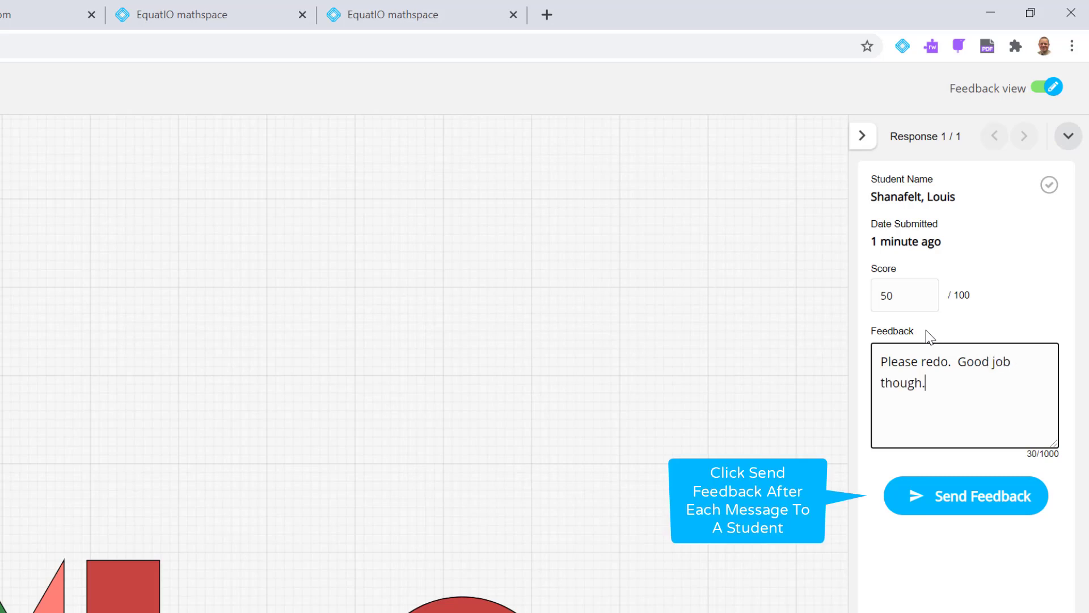
pyautogui.click(968, 497)
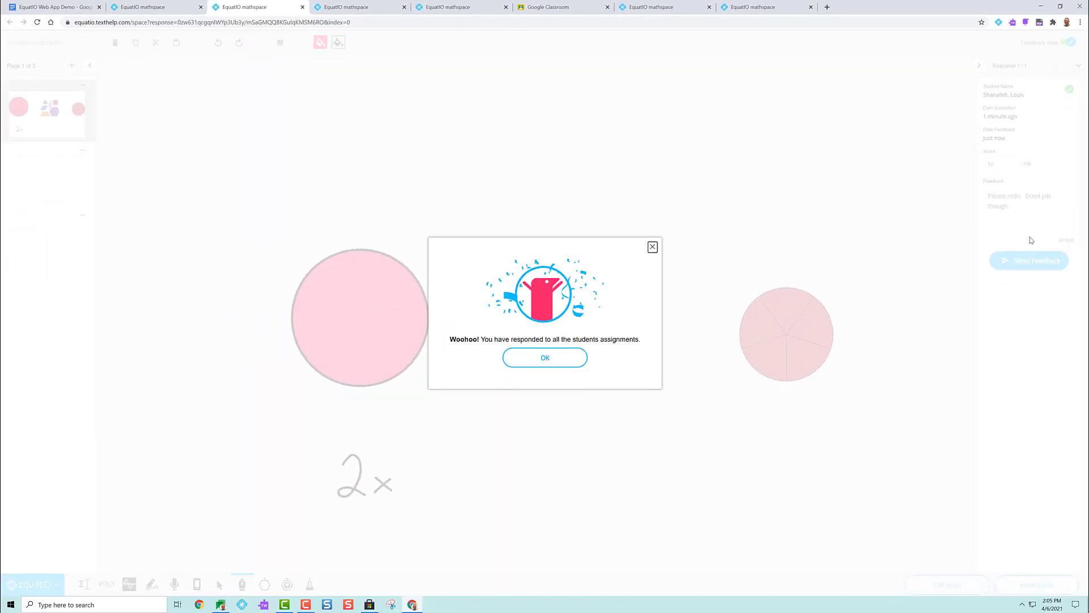
# - Dismiss the Woohoo confirmation and show the Submitted Assignments list
pyautogui.click(549, 365)
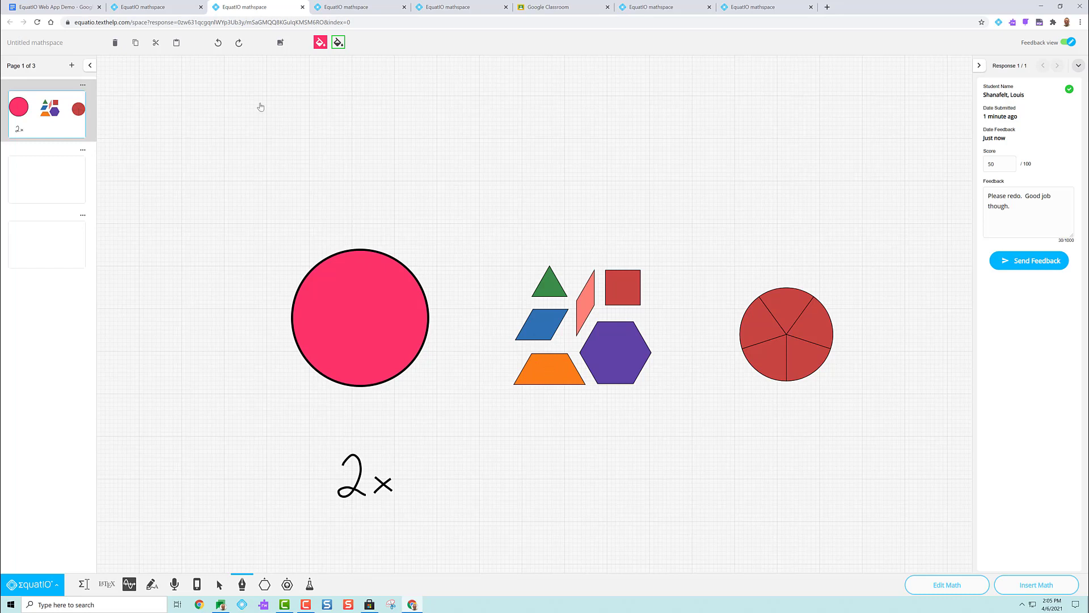
pyautogui.click(153, 7)
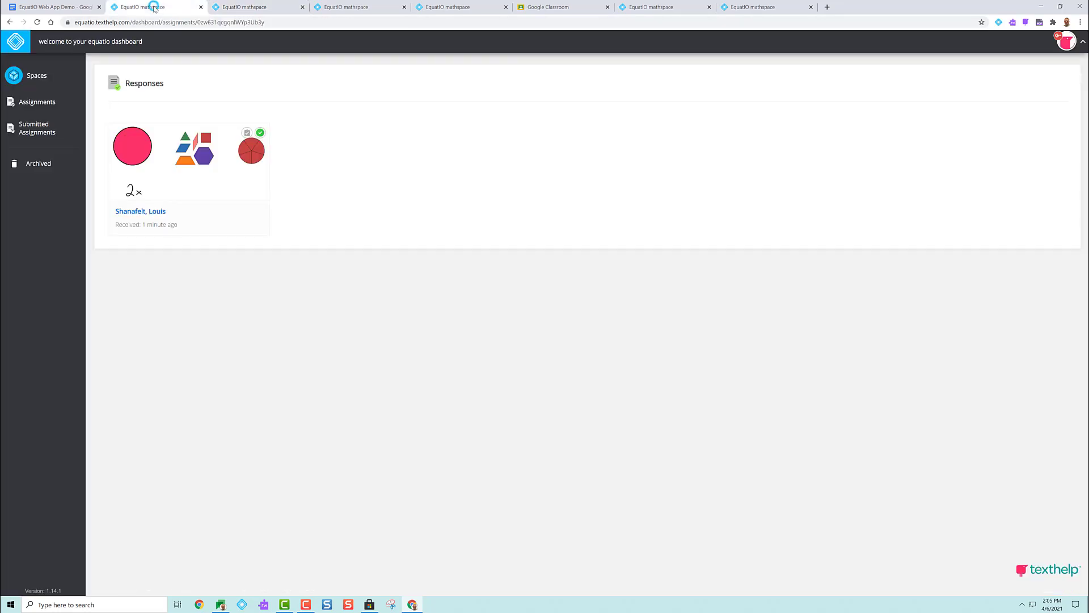
pyautogui.click(36, 132)
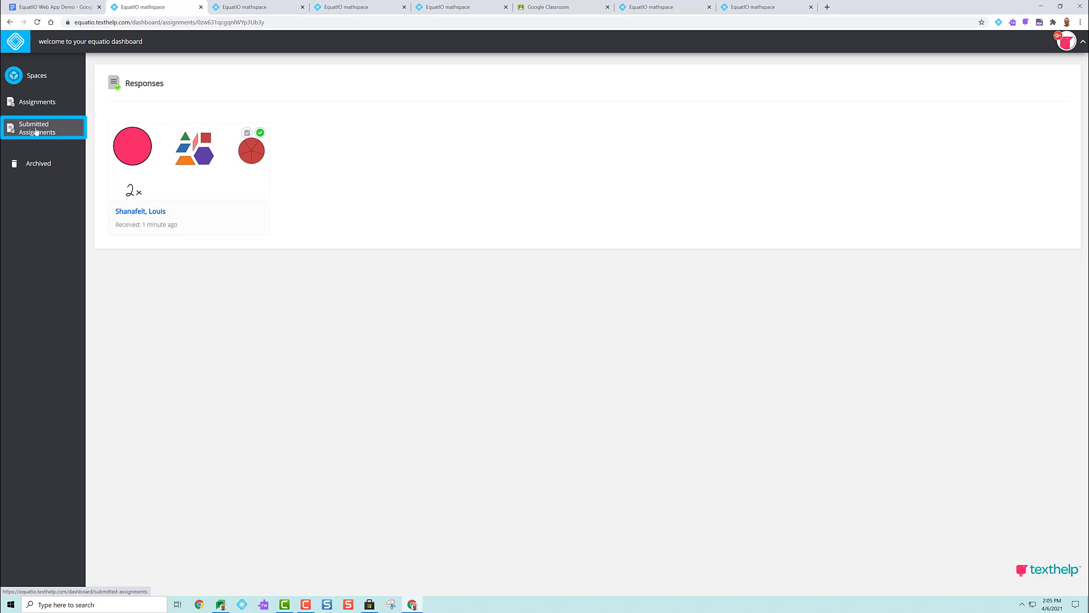
pyautogui.click(35, 132)
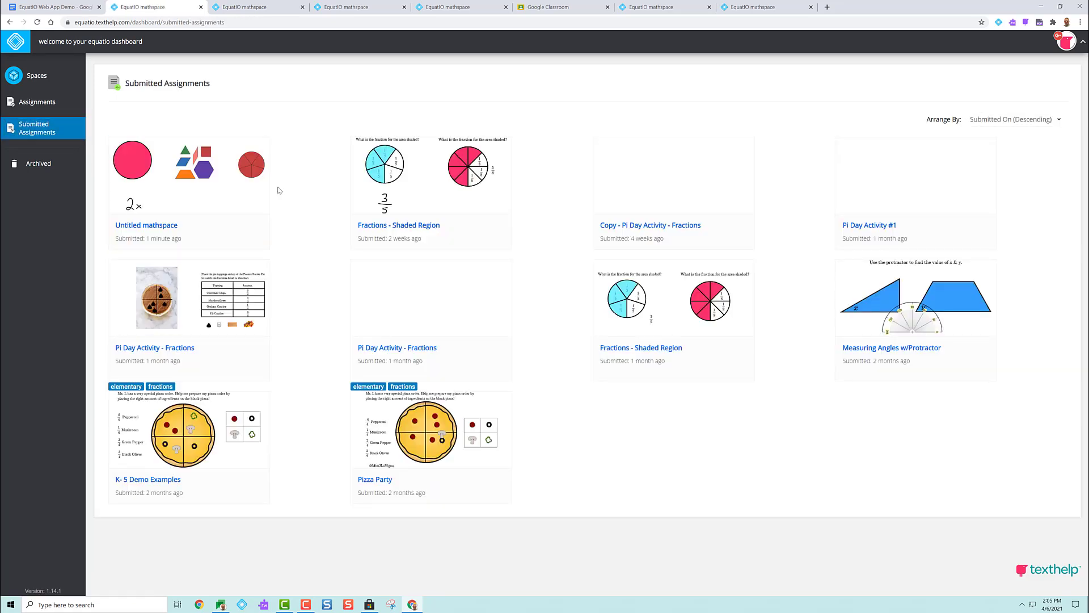
# - Open the submitted Untitled mathspace and switch off Feedback view to edit the work
pyautogui.click(189, 182)
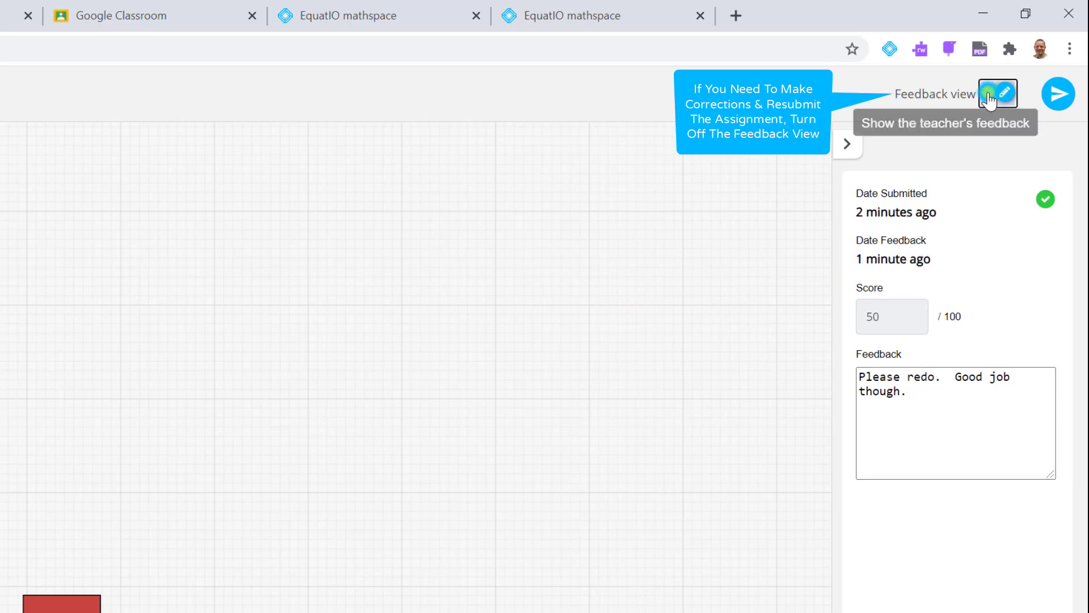
pyautogui.click(989, 96)
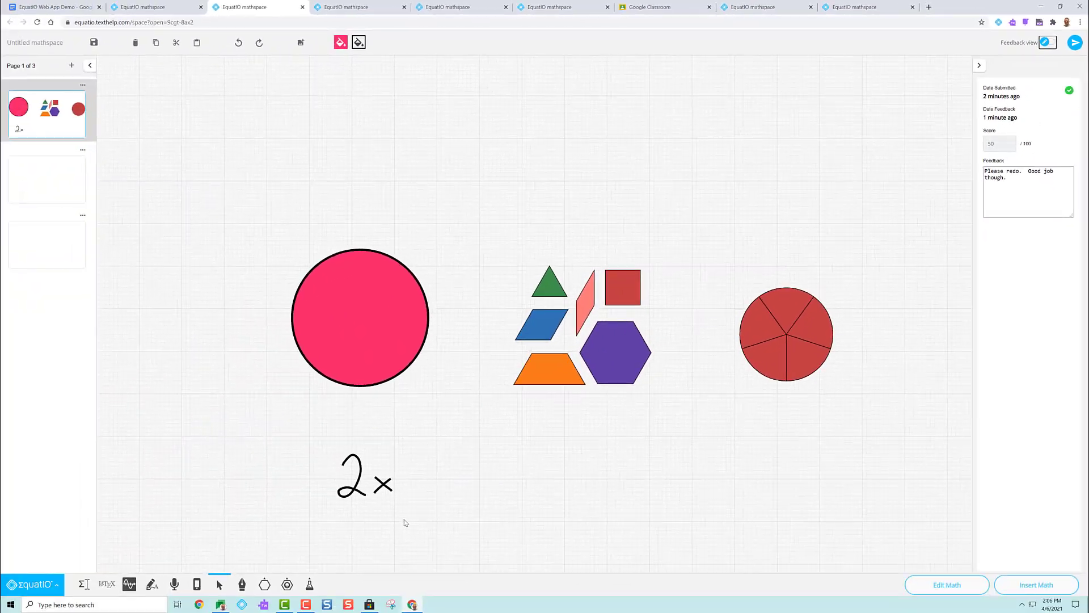